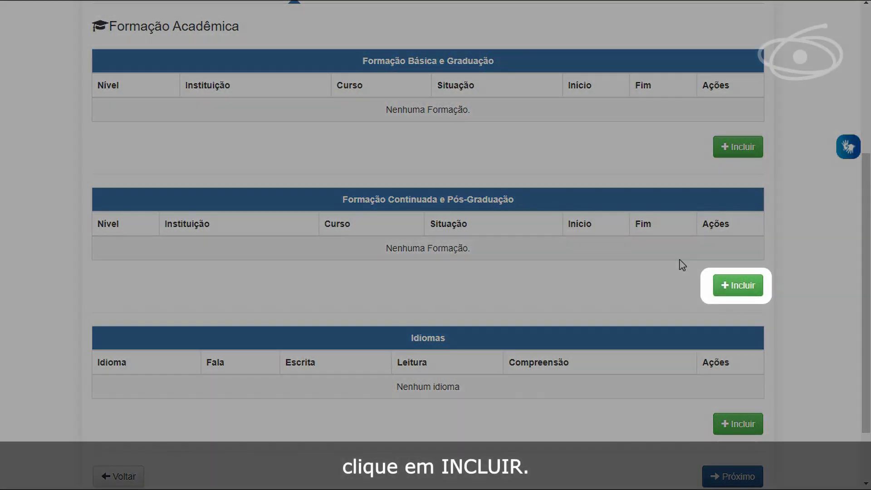
Add a Formação Continuada e Pós-Graduação entry with level Extensão and location No País.
click(727, 289)
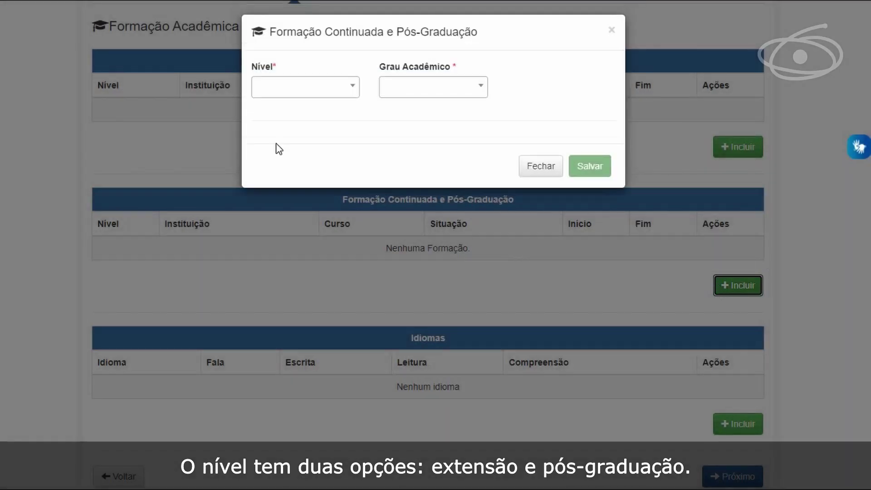
click(353, 90)
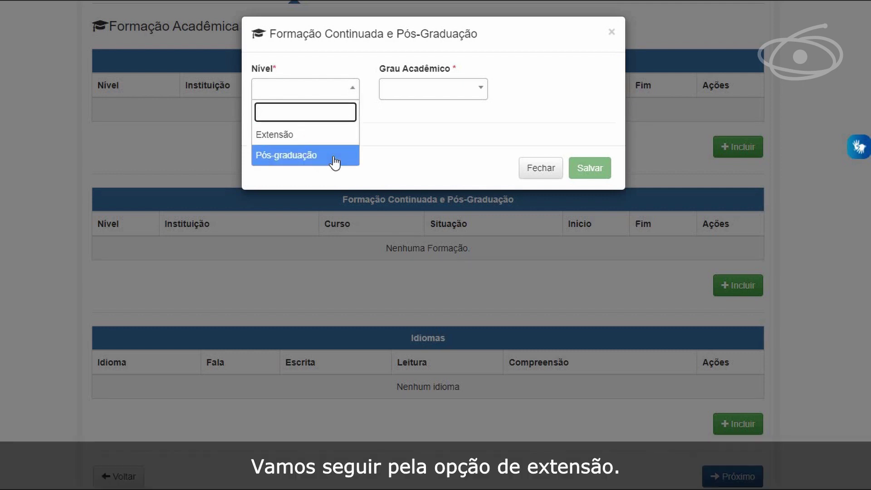
click(333, 144)
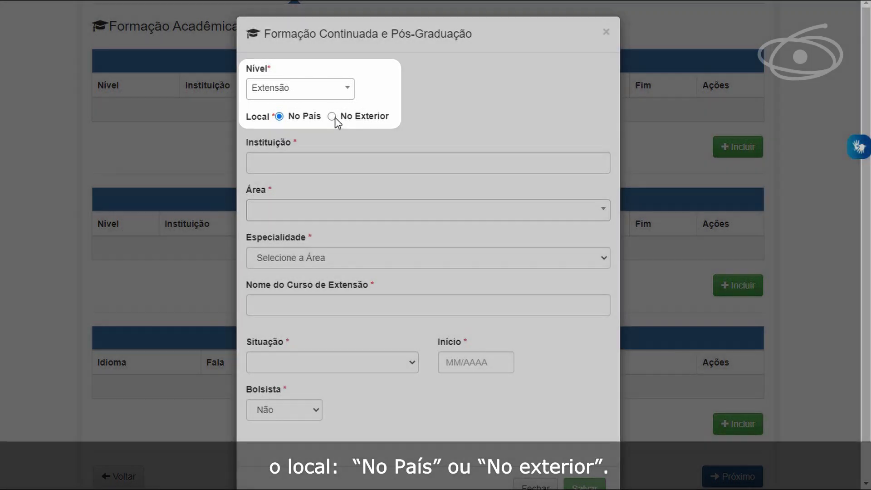
click(332, 116)
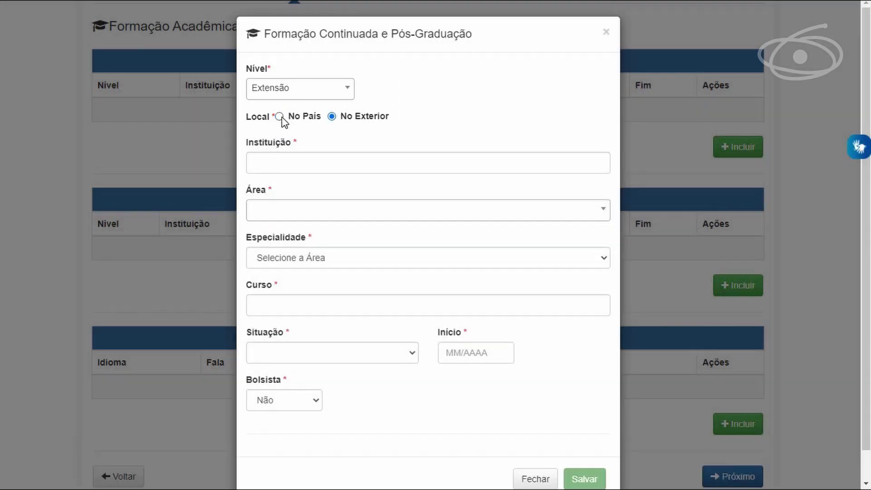
click(280, 117)
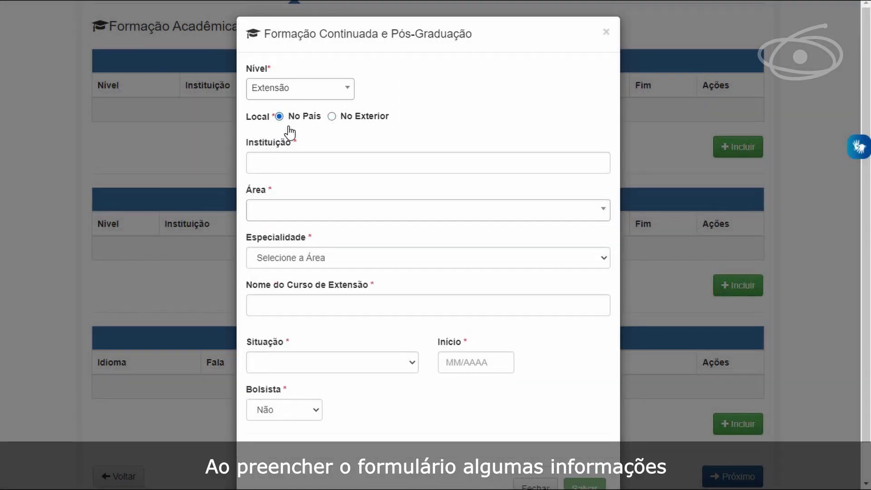
Enter MINHA INSTITUIÇÃO as the institution of the extension course.
click(299, 164)
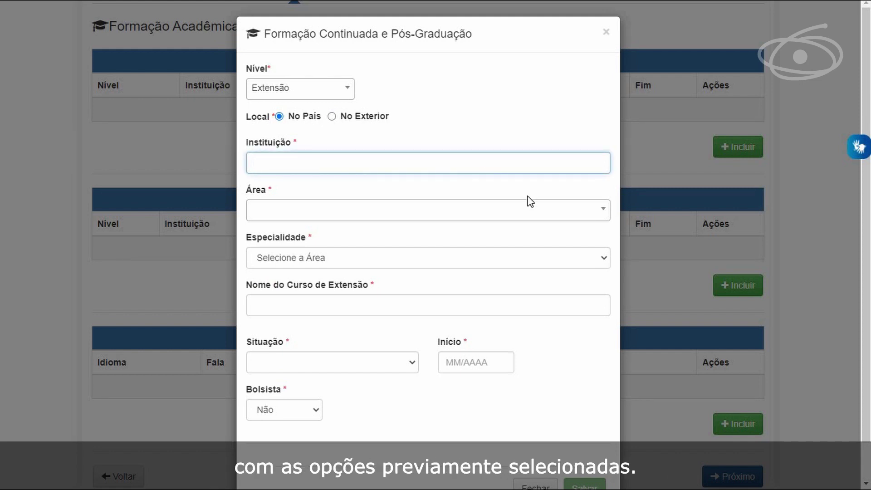
text(MINHA INSTI)
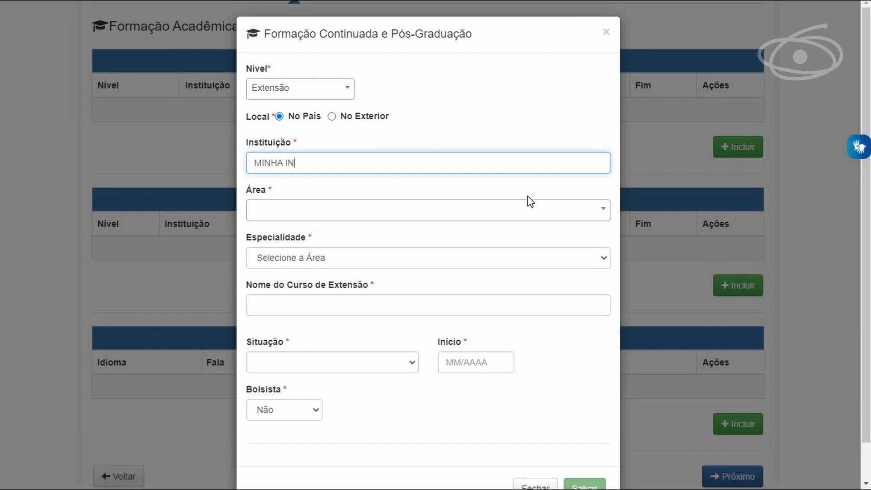
text(TUIÇÃO)
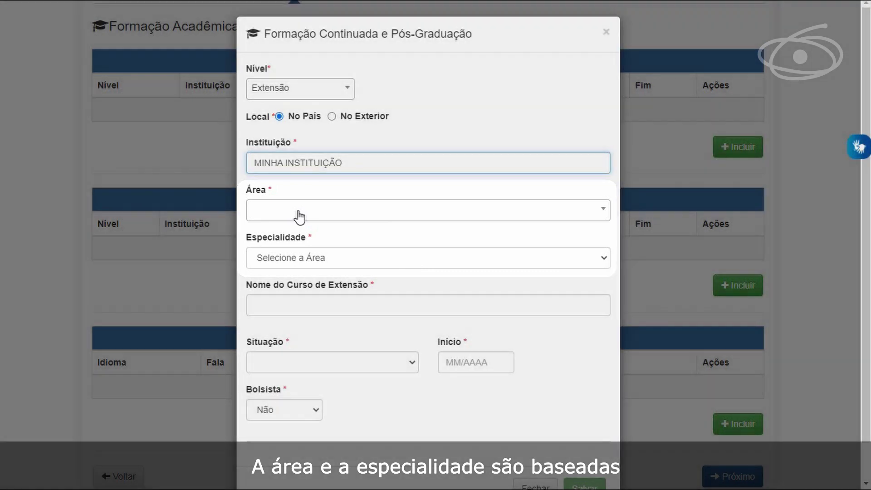
Find areas matching ENSINO, choose ENSINO-APRENDIZAGEM, and set the specialty to TECNOLOGIA EDUCACIONAL.
click(298, 217)
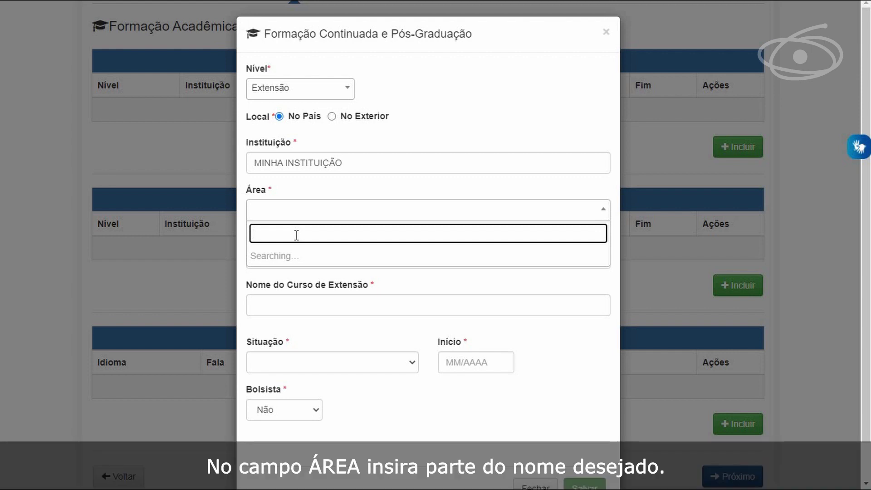
text(NSINO)
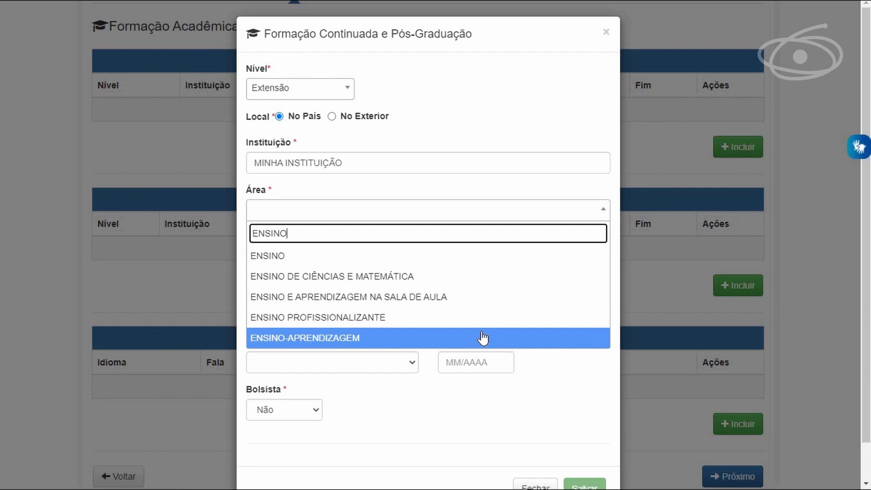
click(482, 337)
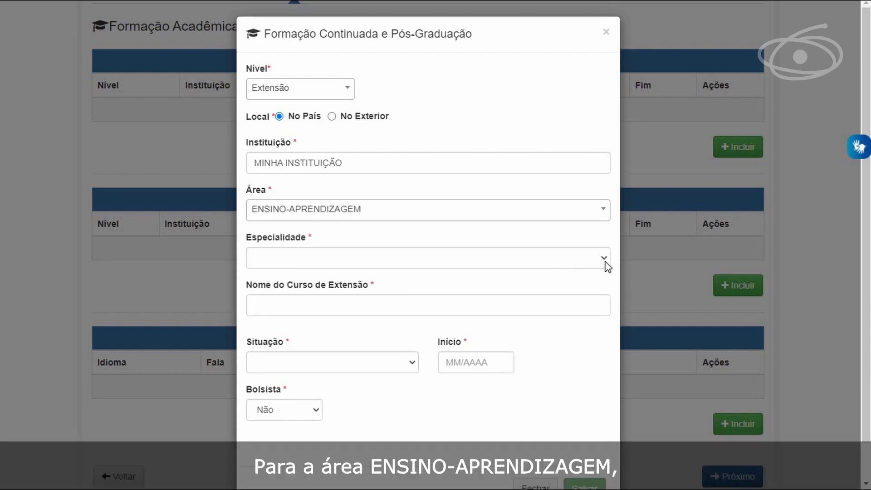
click(606, 266)
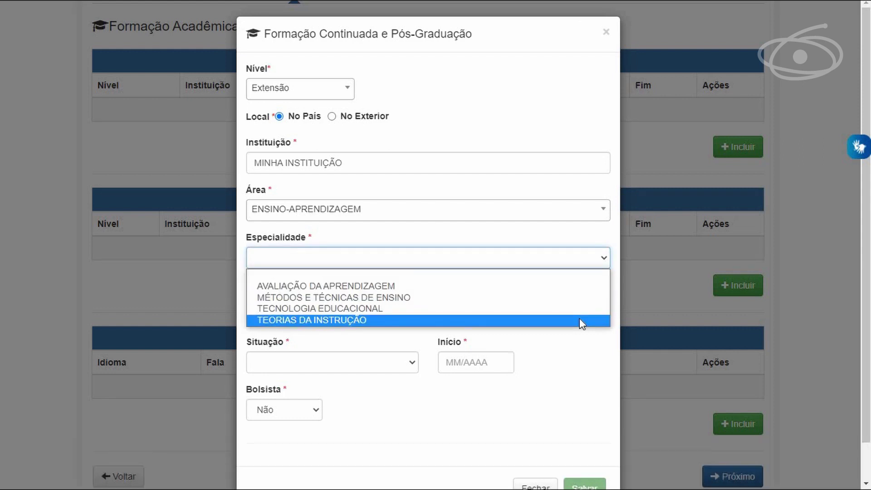
click(580, 311)
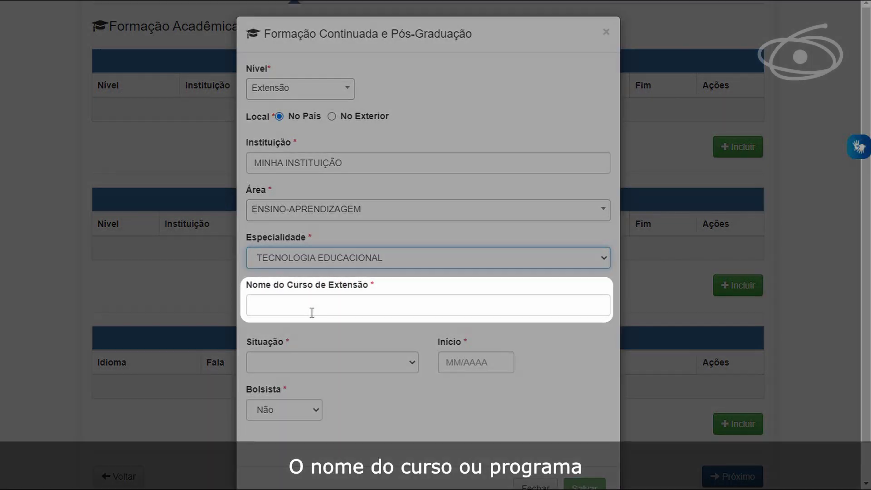
Enter NOME DO CURSO DE LIVRE PREENCHIMENTO as the extension course name.
click(311, 313)
text(NOM)
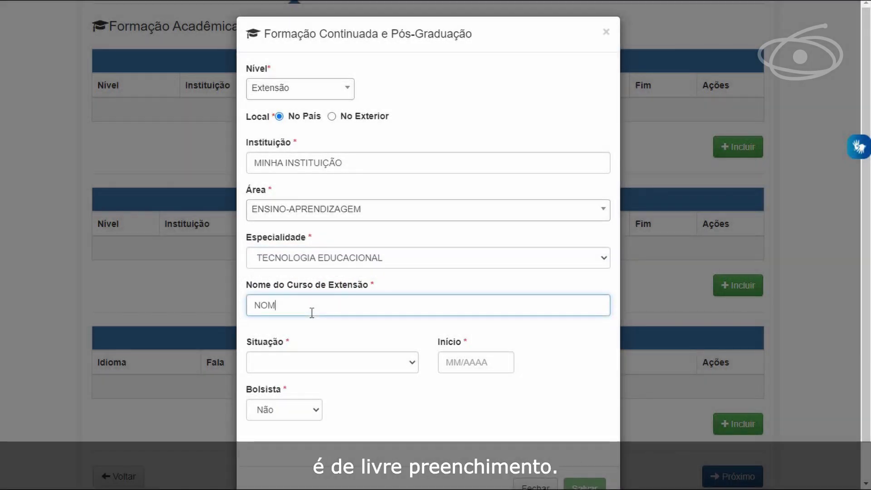
text(E DO CURSO DE LIVR)
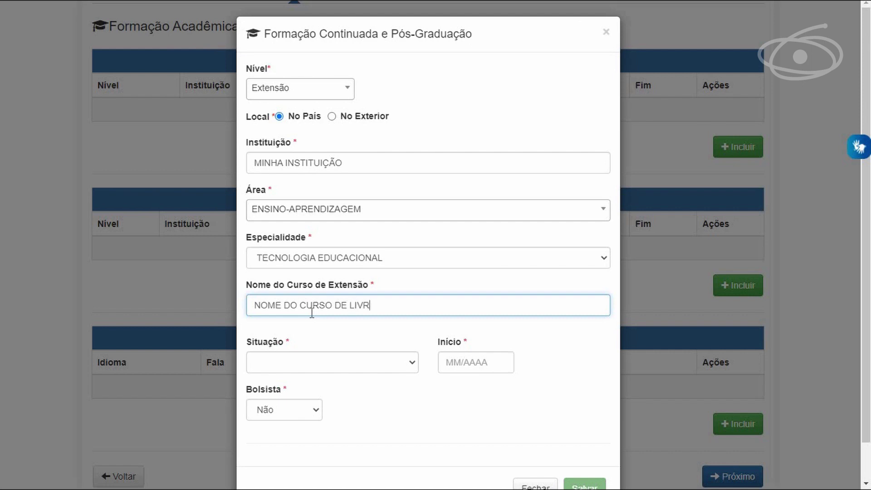
text(E PREENCHIMENTO)
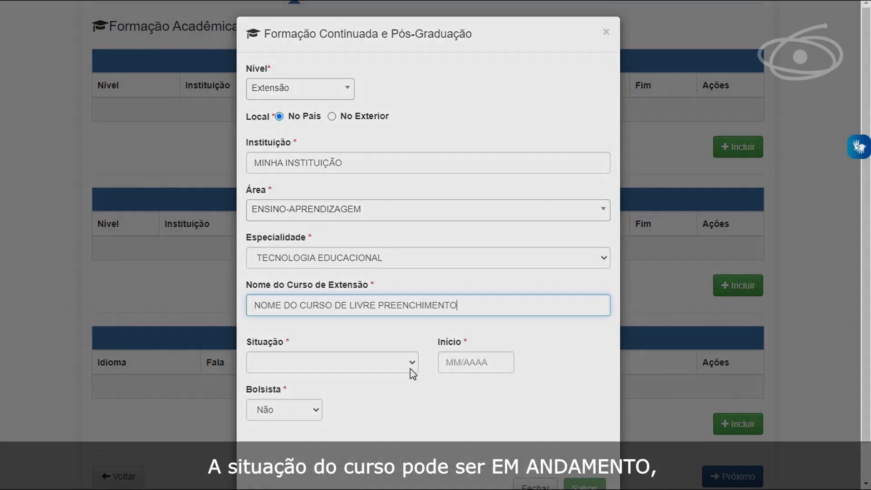
Set the course status to Concluído and the start date to 02/2018.
click(412, 365)
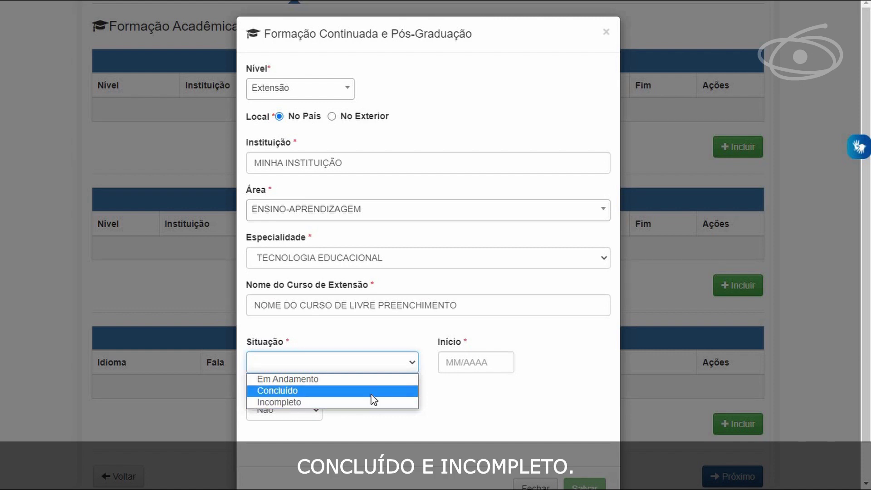
click(372, 392)
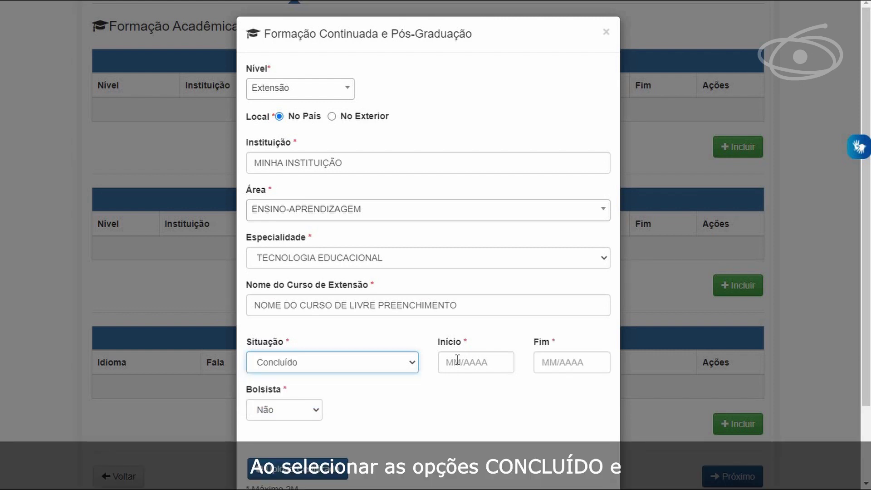
click(457, 360)
text(02/2018)
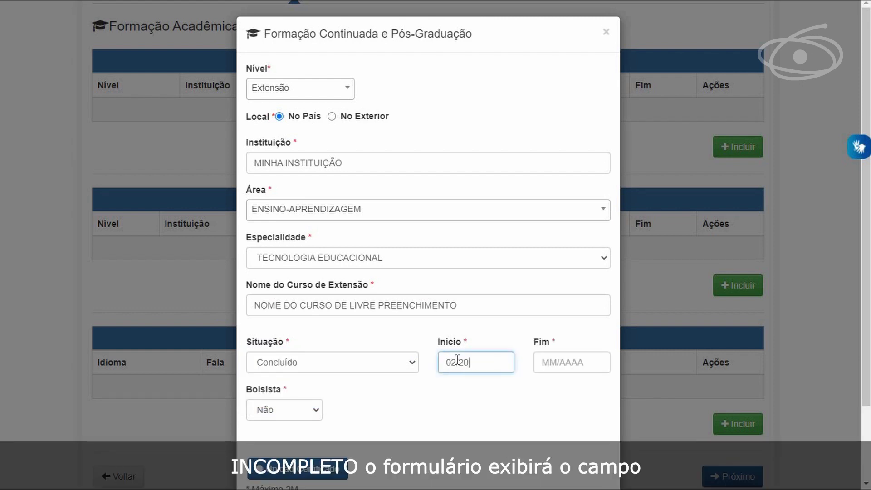
Change the course status to Incompleto and set the end date to 02/2020.
click(545, 361)
click(415, 362)
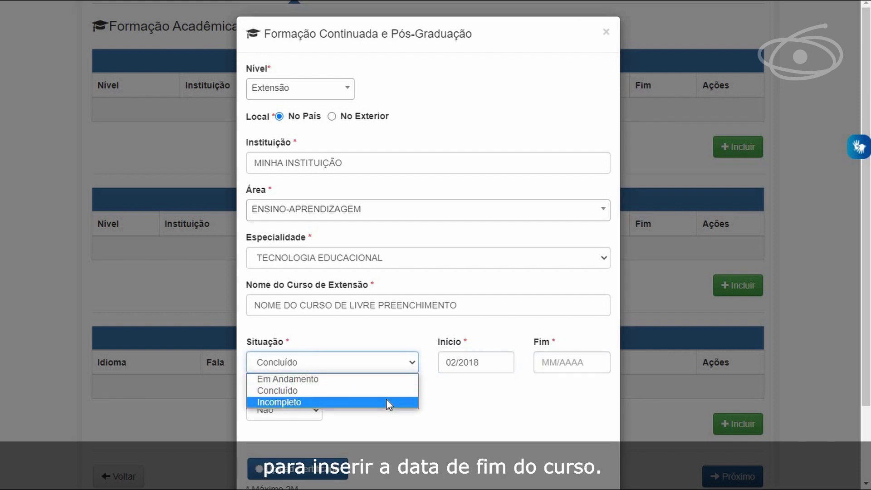
click(387, 401)
click(548, 366)
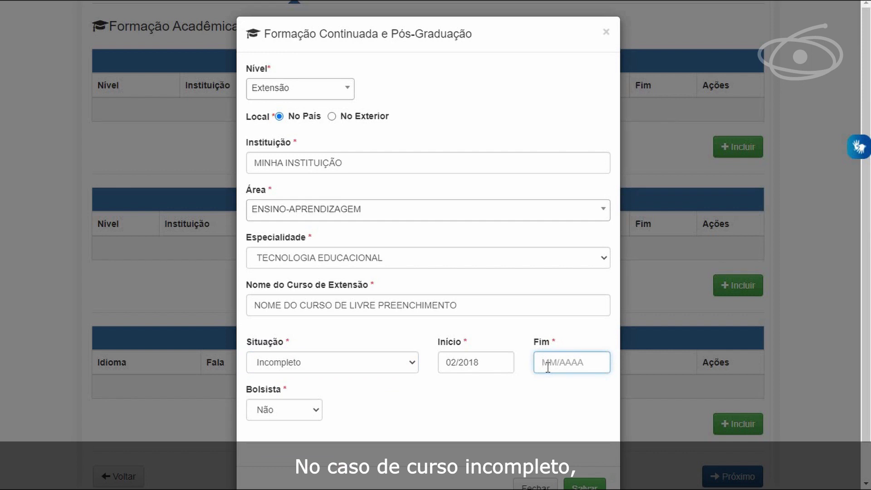
text(02/2020)
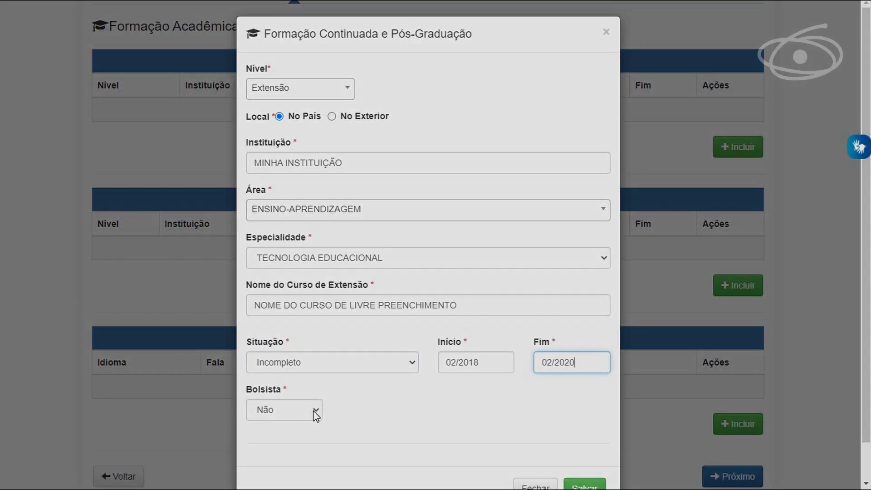
Set Bolsista to Sim with Capes as the funding agency, and save the extension course entry.
click(316, 415)
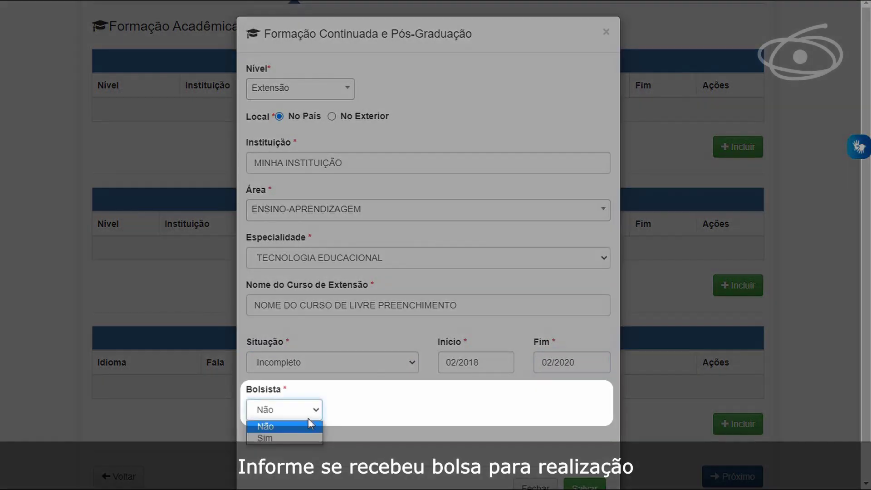
click(300, 434)
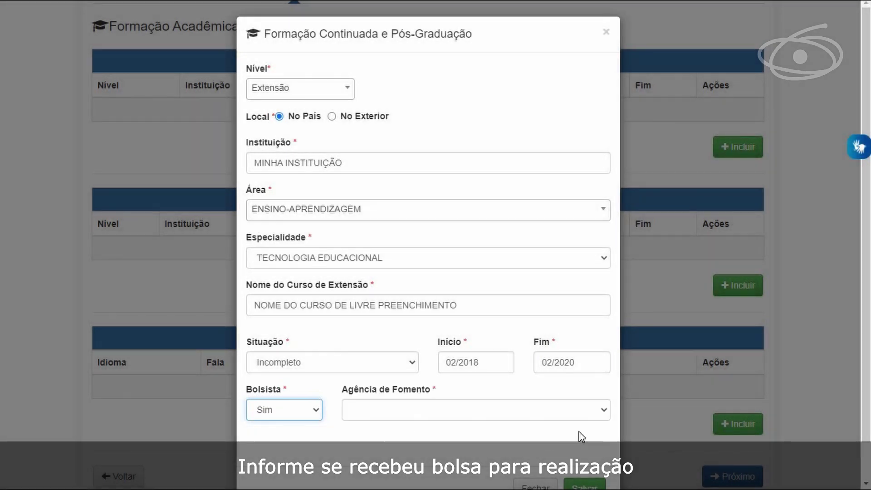
click(603, 412)
click(436, 358)
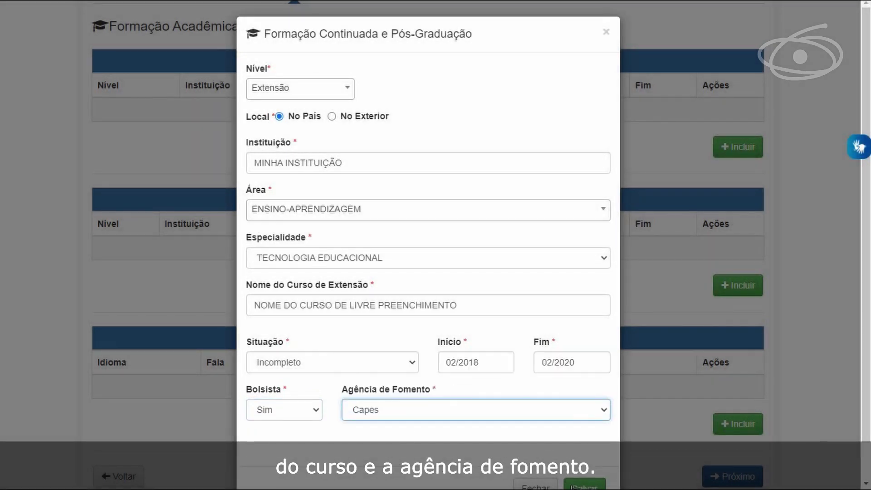
scroll(583, 423, down, 2)
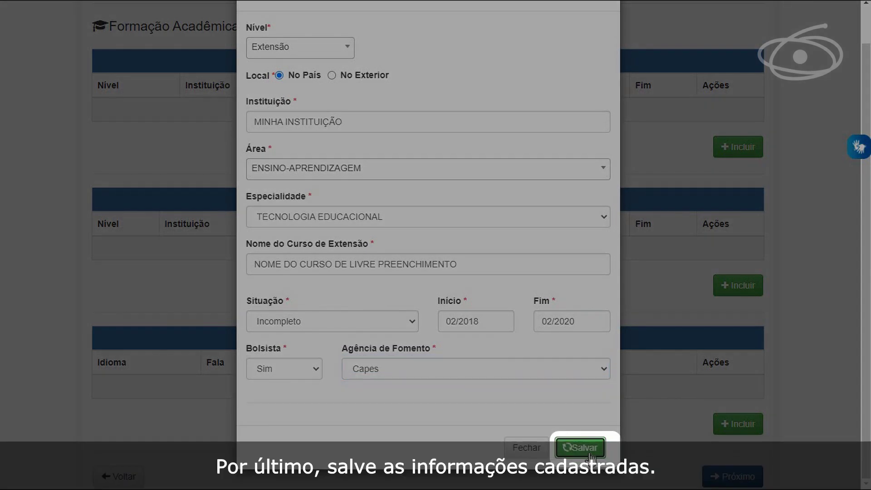
click(591, 449)
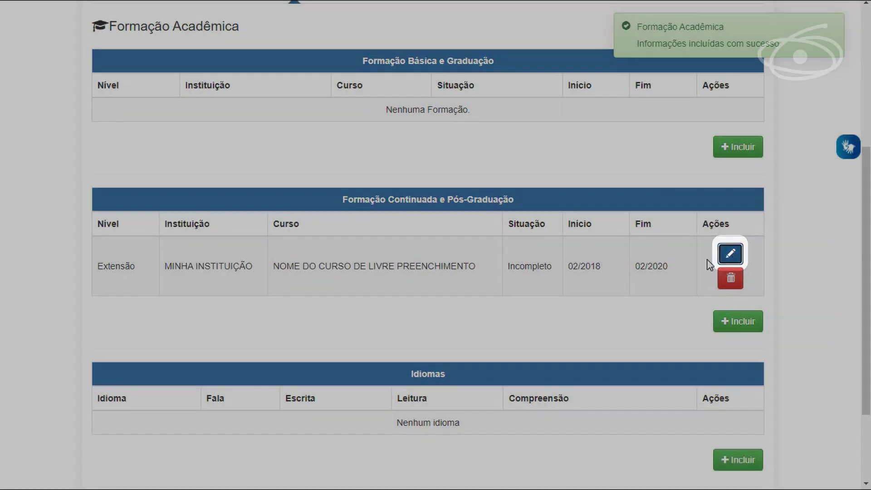
Open the saved extension course for editing, review its details, and close the form without changes.
click(729, 254)
scroll(494, 240, down, 1)
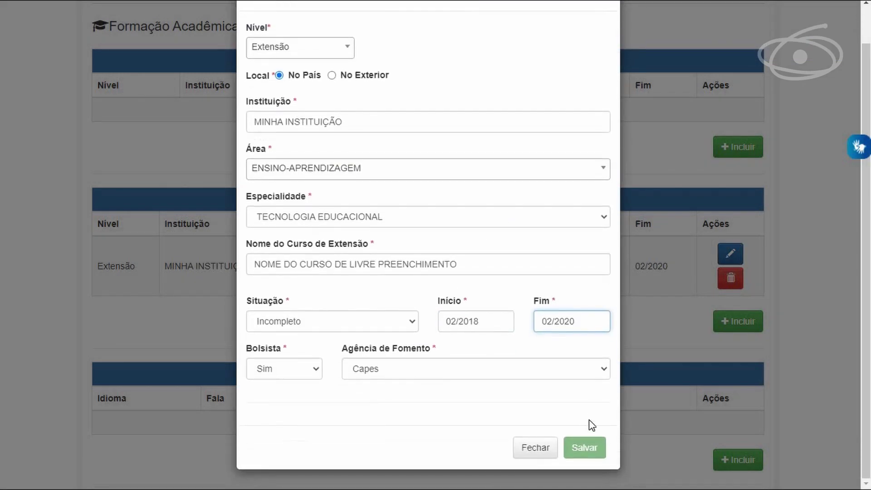
click(543, 455)
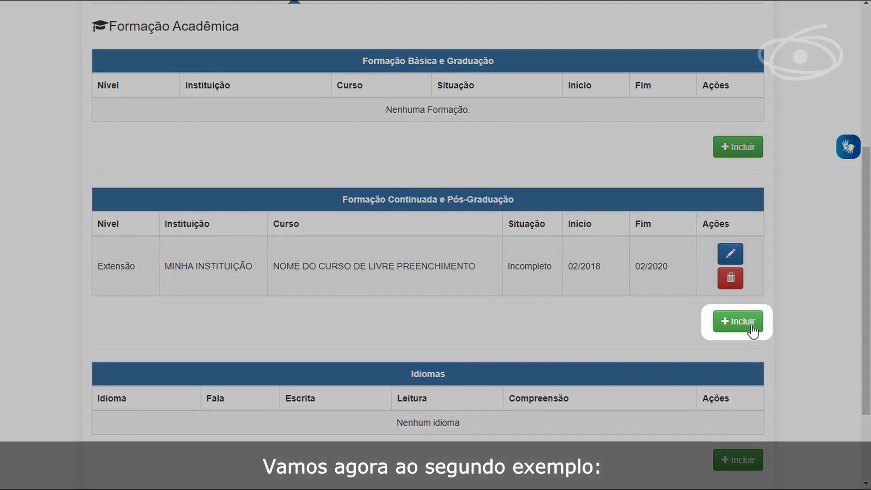
Add a second Formação Continuada e Pós-Graduação entry with level Pós-graduação and academic degree Especialização.
click(742, 319)
click(354, 91)
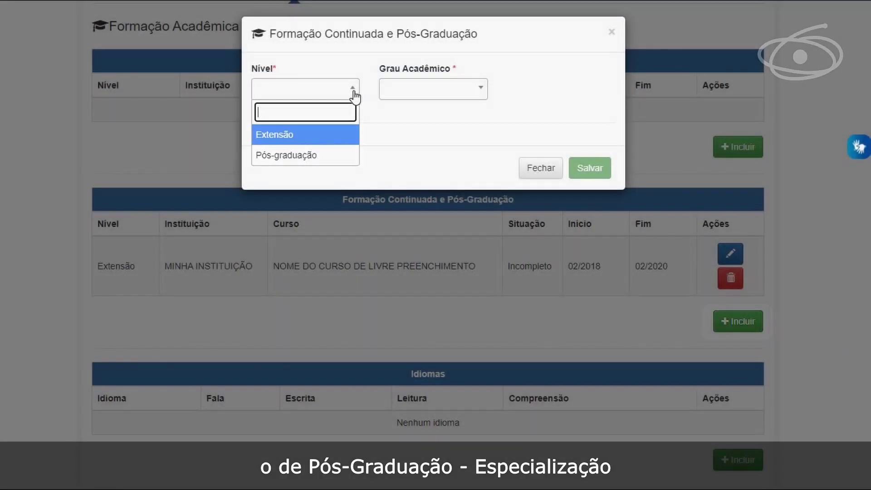
click(331, 154)
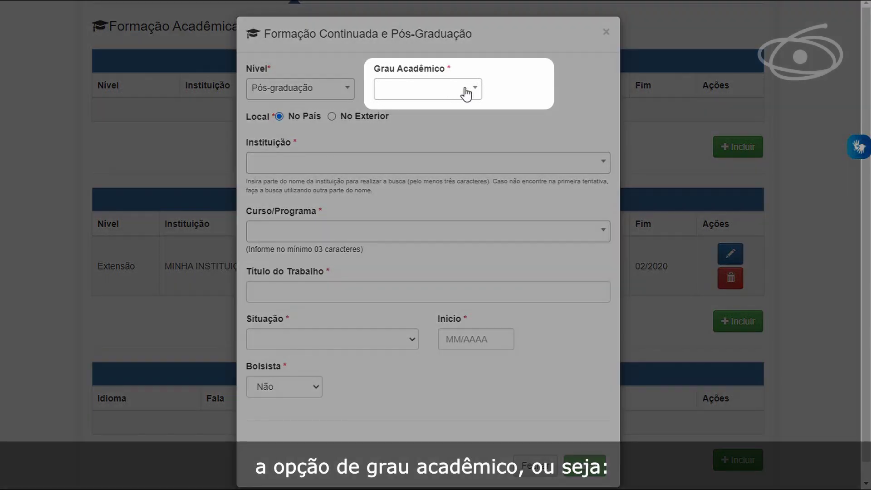
click(466, 94)
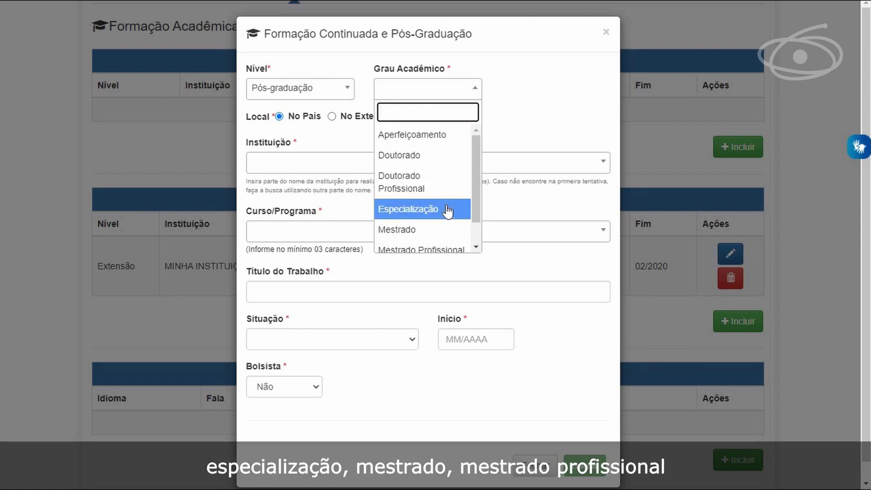
scroll(447, 229, down, 1)
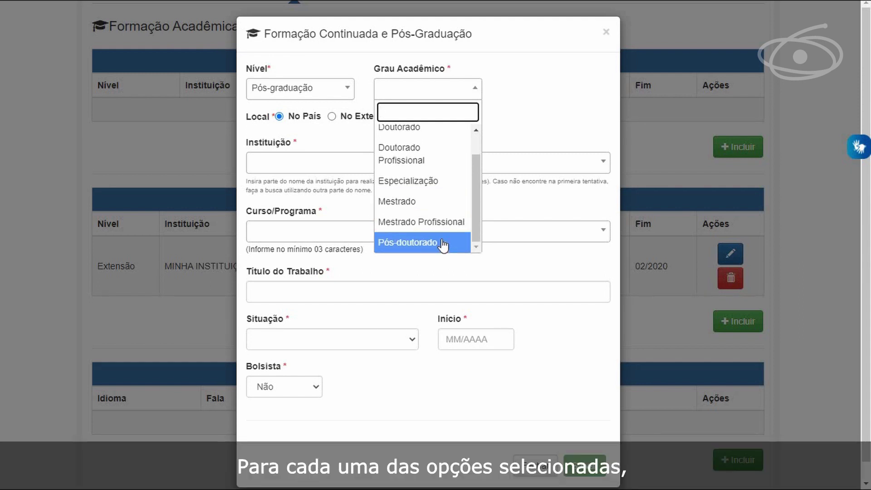
scroll(444, 229, up, 1)
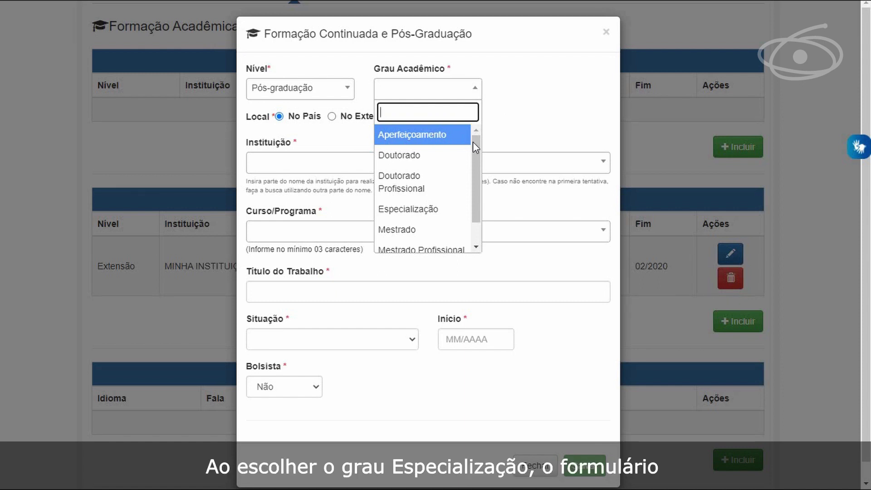
click(431, 209)
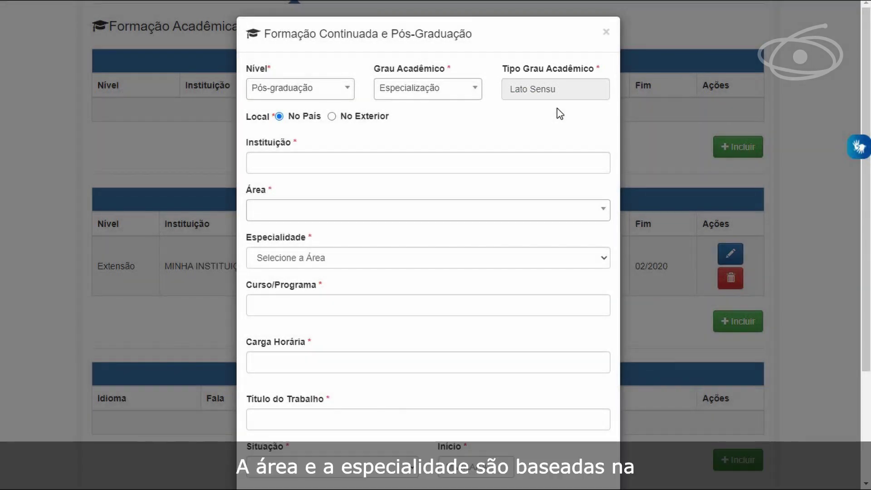
Fill in MINHA INSTITUIÇÃO as the institution, with area ENSINO and specialty ENSINO DE CIÊNCIAS E MATEMÁTICA.
click(381, 166)
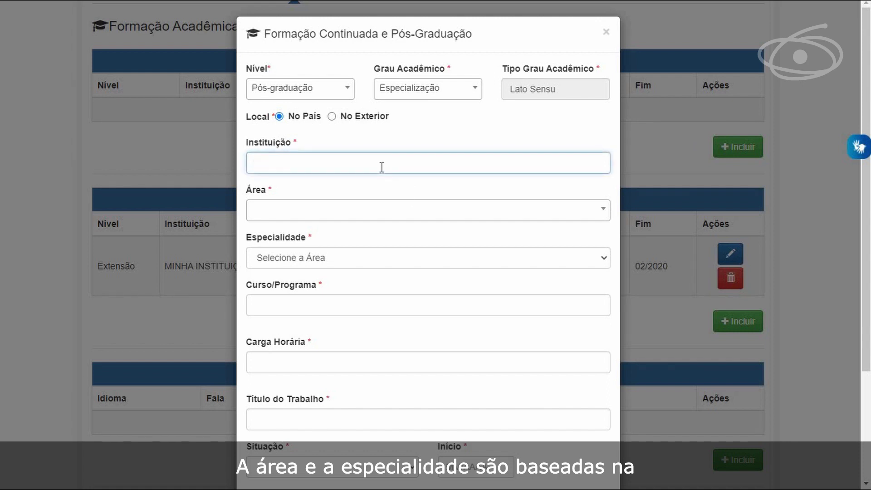
text(MINHA INSTITUIÇÃO)
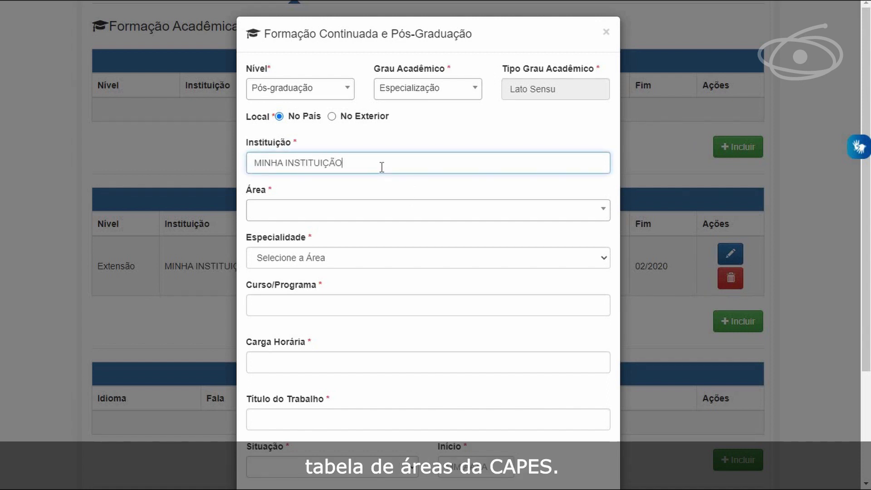
click(439, 222)
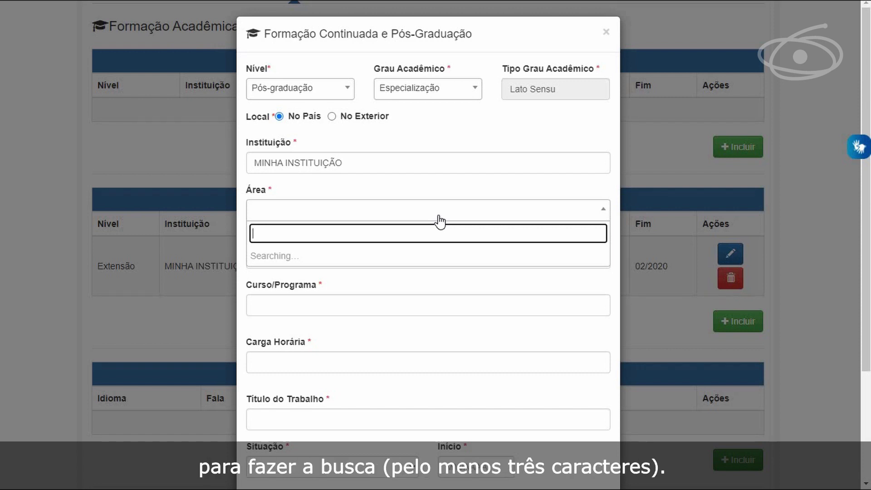
text(ENS)
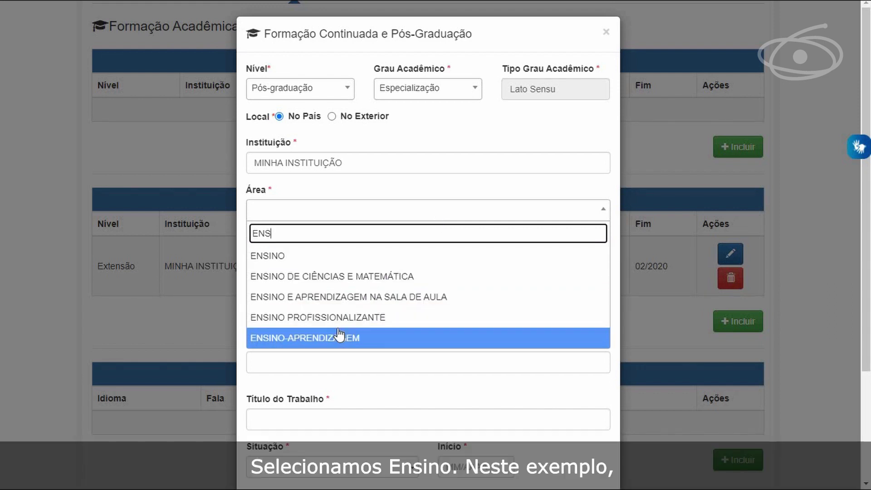
click(321, 258)
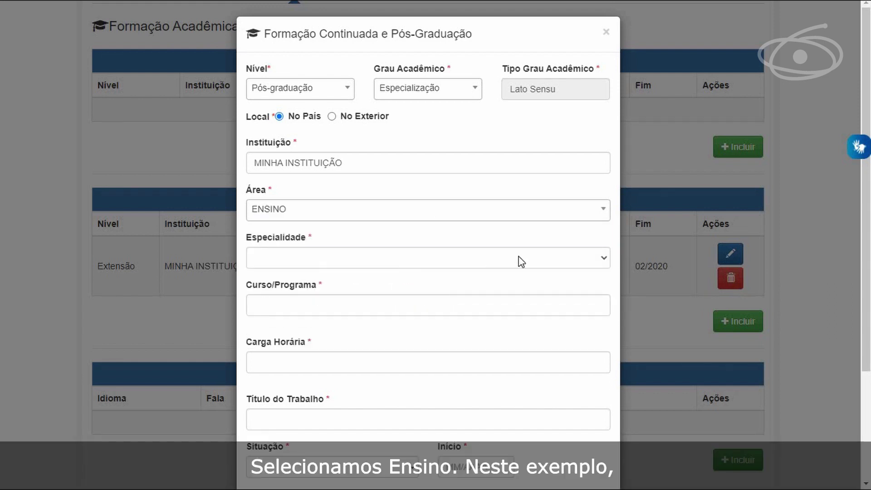
click(603, 261)
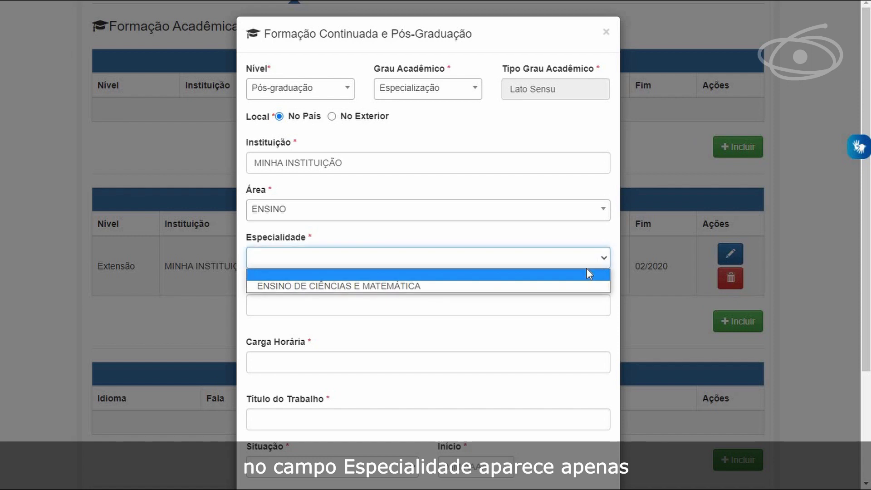
click(562, 286)
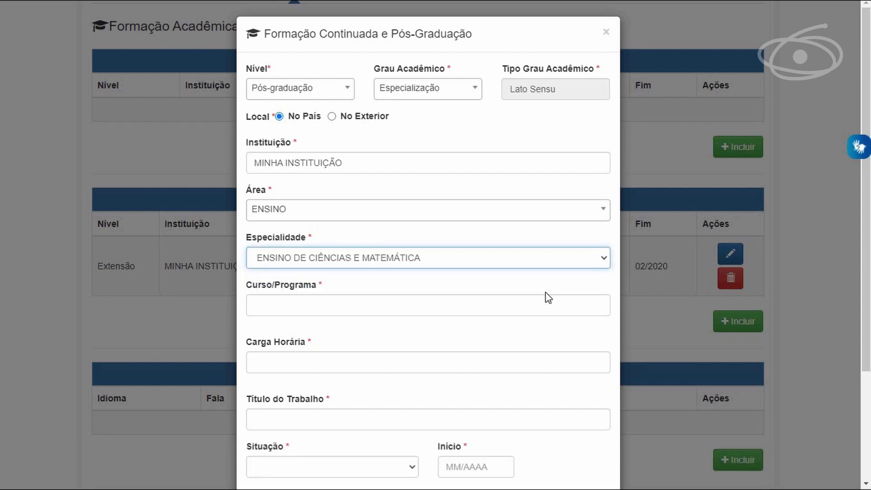
click(481, 304)
text(N)
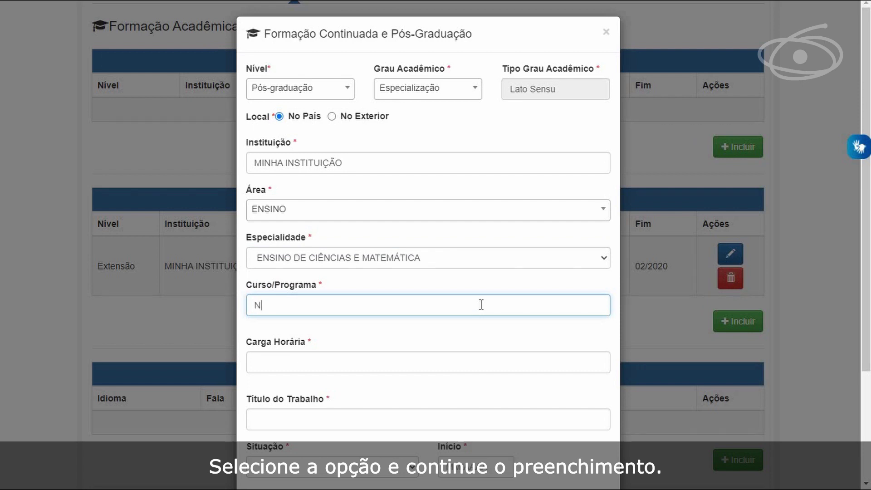
text(OME DO PROGRAMA )
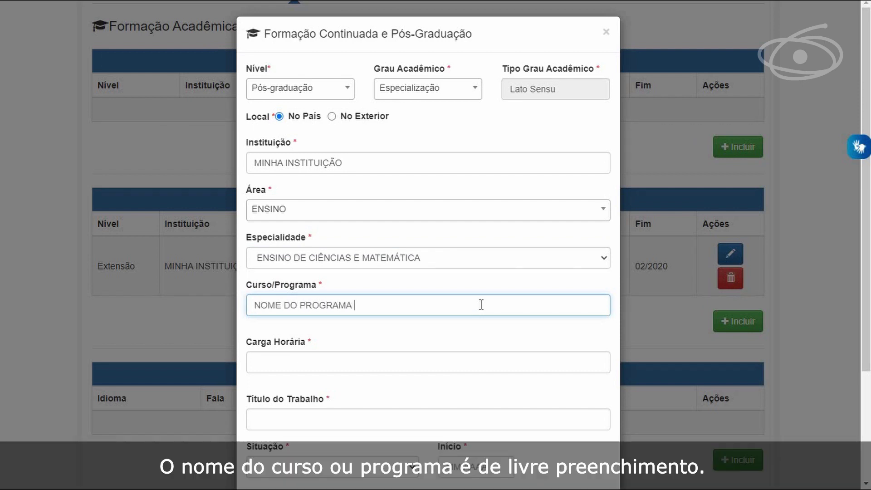
text(É DE LIVRE PREENCHIMENTO)
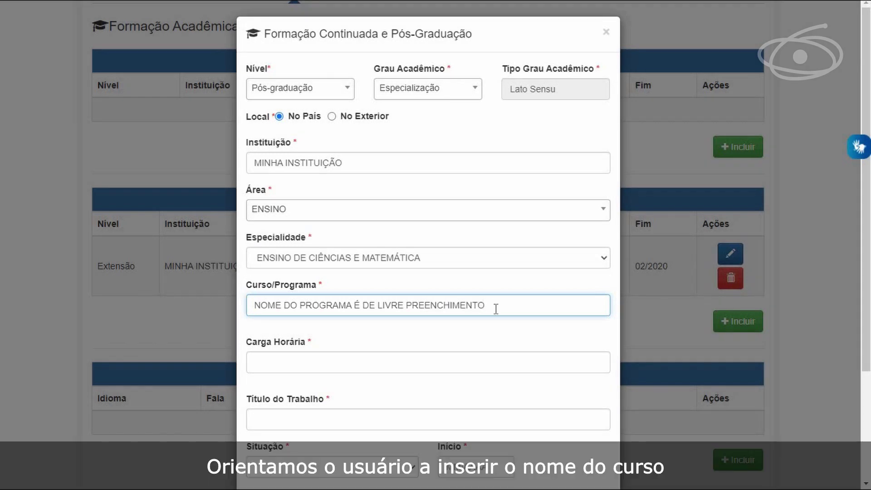
drag(516, 306, 246, 317)
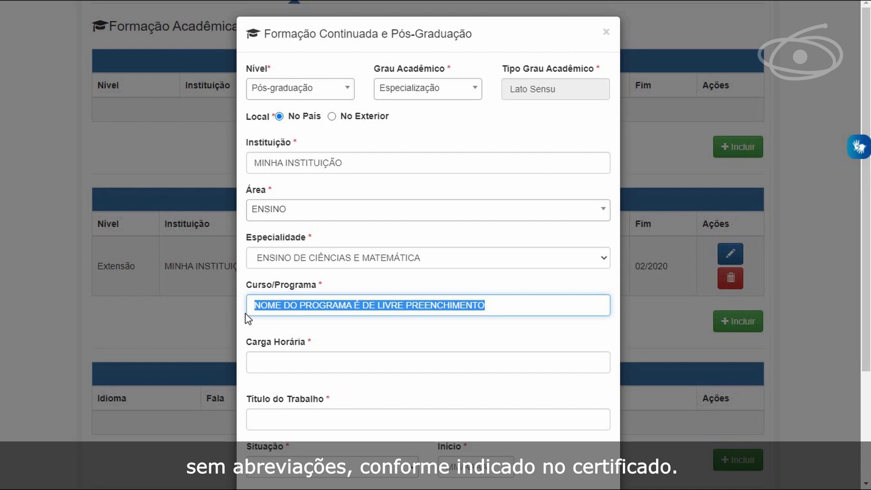
key(BackSpace)
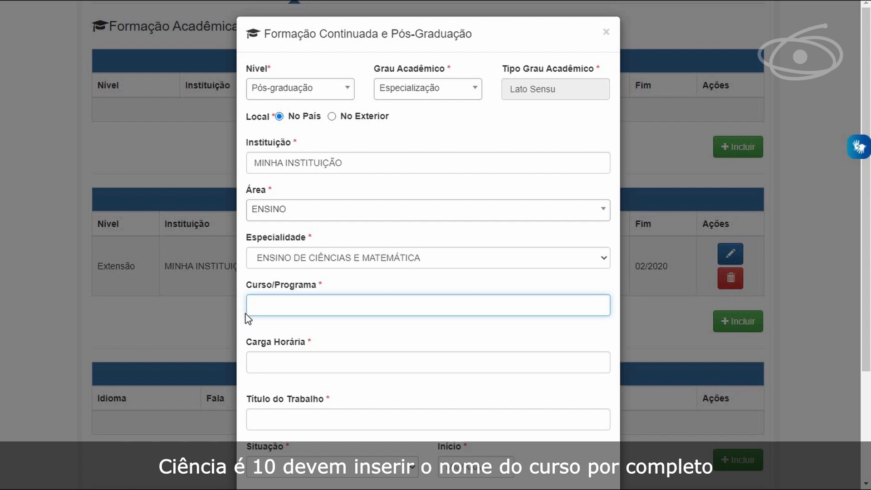
text(C 10)
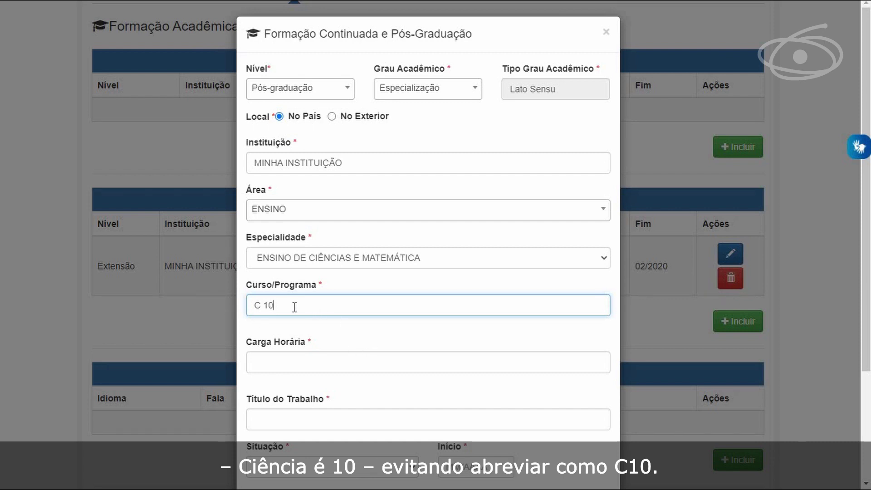
drag(291, 305, 261, 305)
key(BackSpace)
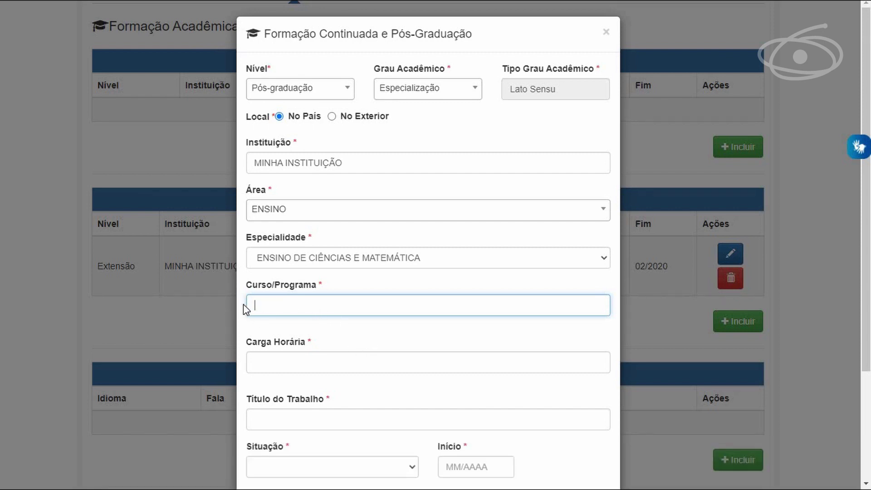
Enter CIÊNCIA É 10 as the course/program name and 250 as the Carga Horária.
text(CIÊNCIA É 10)
click(304, 364)
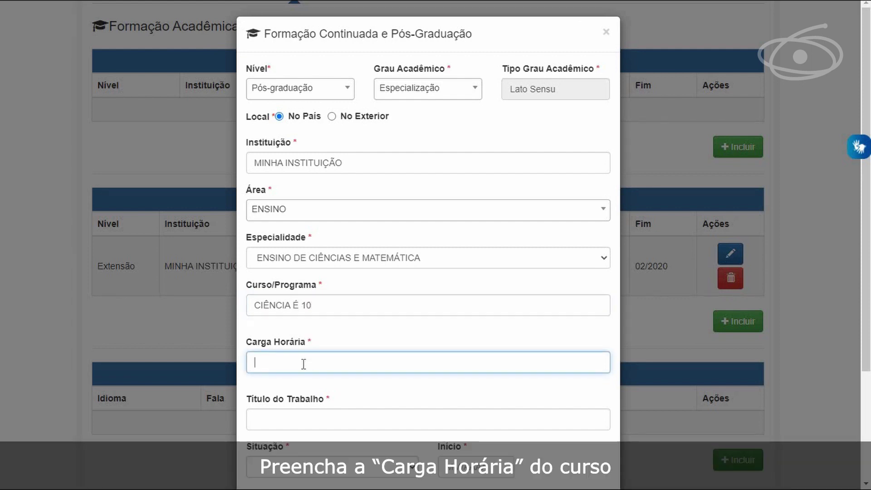
text(250)
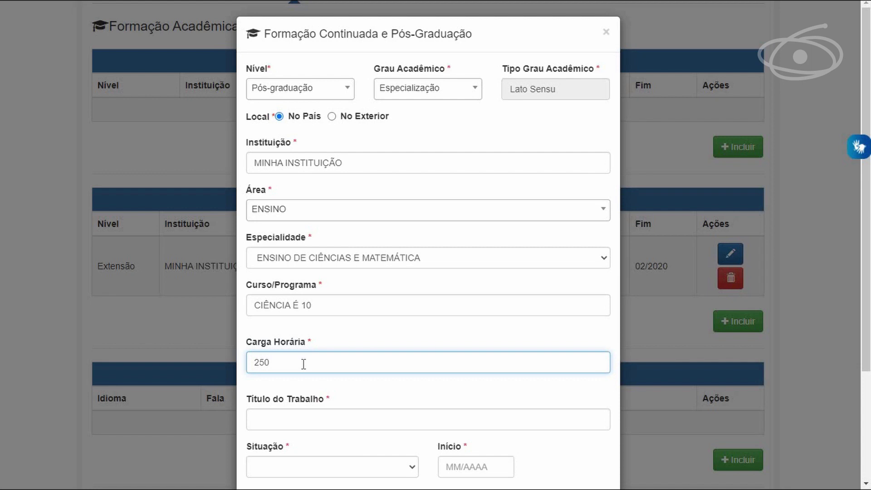
Enter TÍTULO DO TRABALHO as the title of the specialization work.
scroll(303, 363, down, 3)
click(278, 275)
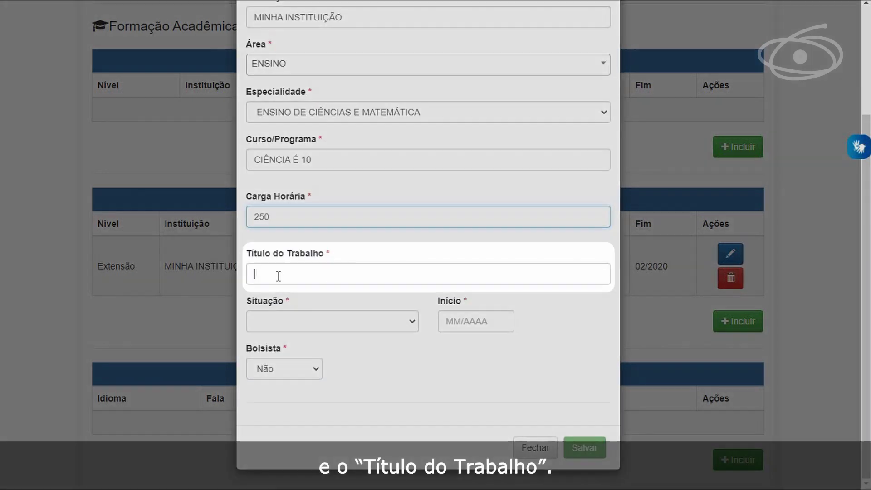
text(TÍTULO D)
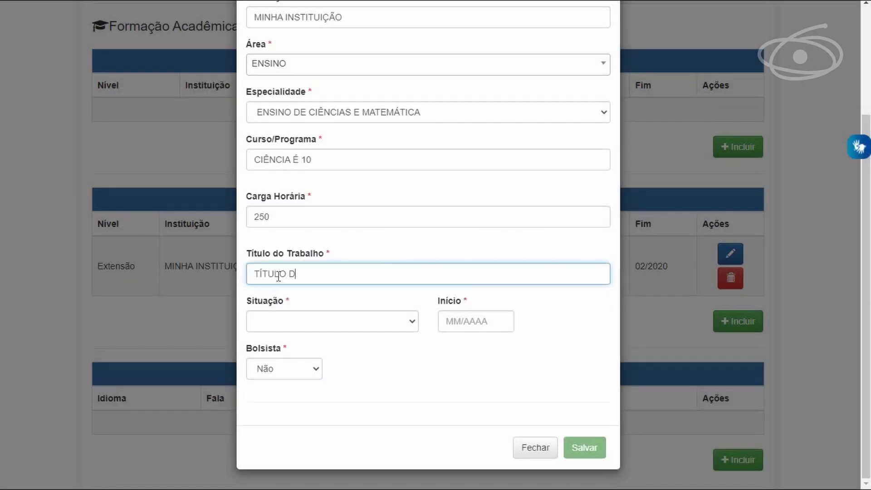
text(O TRABALHO)
Set the specialization's status to Em Andamento with start date 02/2019.
click(411, 323)
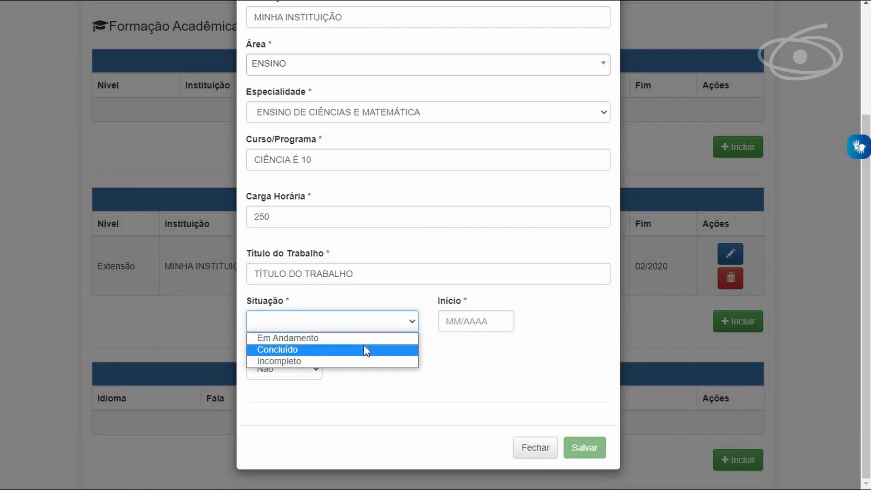
click(365, 338)
key(Tab)
text(02/2019)
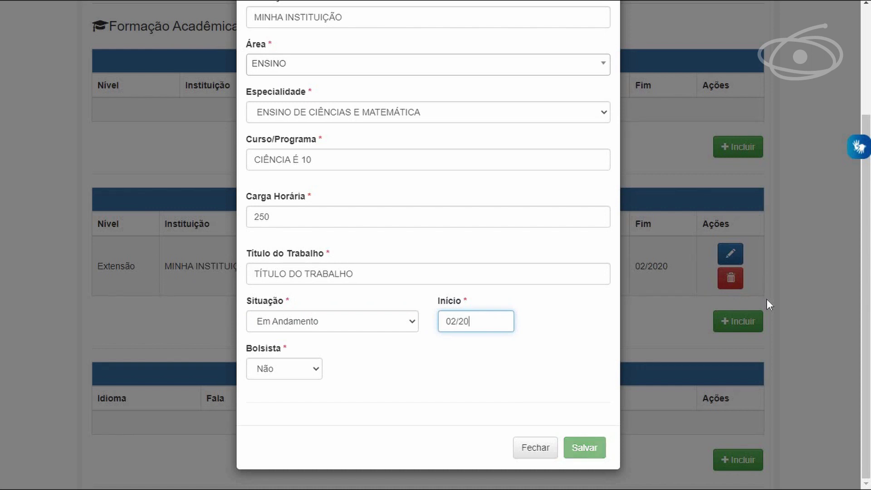
Change the specialization's status to Concluído and set the end date to 02/2021.
click(407, 321)
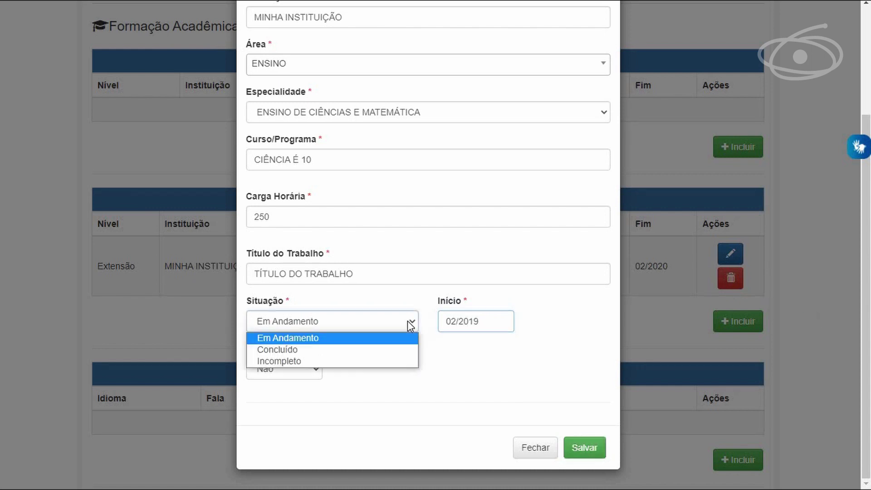
click(395, 357)
click(553, 321)
text(02/2021)
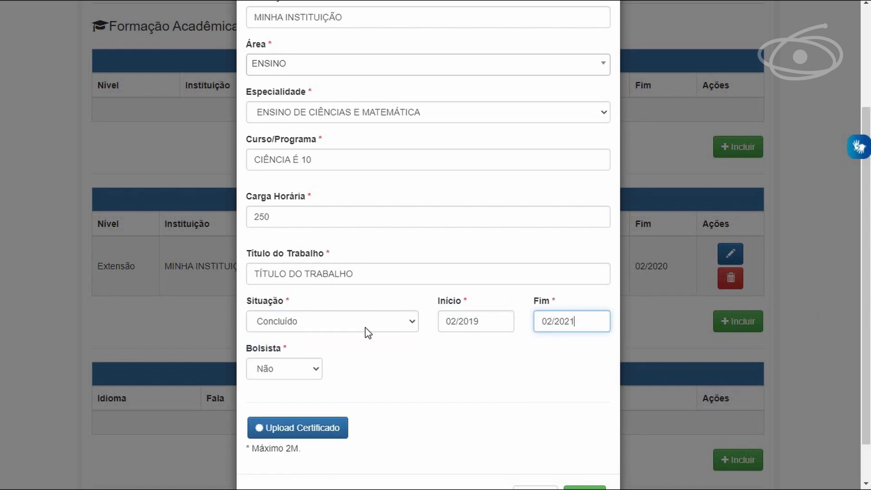
Set Bolsista to Sim with Capes as the funding agency, and save the specialization entry.
click(302, 369)
click(295, 398)
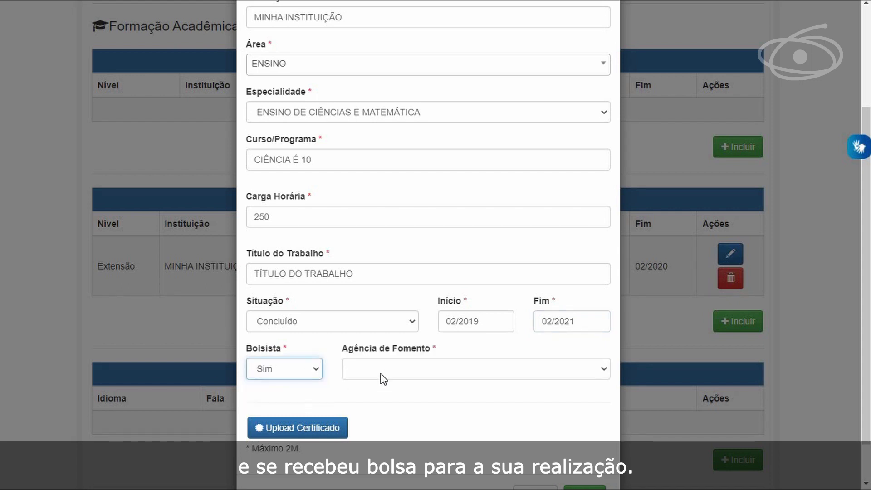
click(522, 373)
click(449, 386)
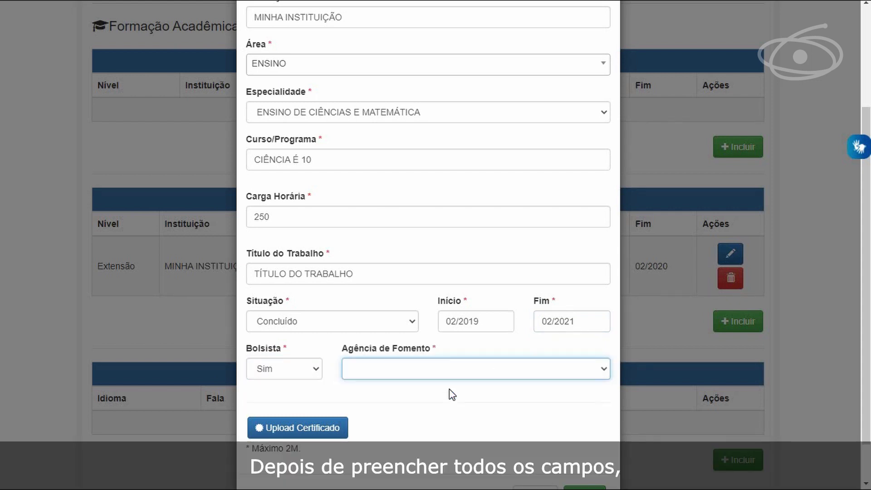
scroll(449, 393, down, 1)
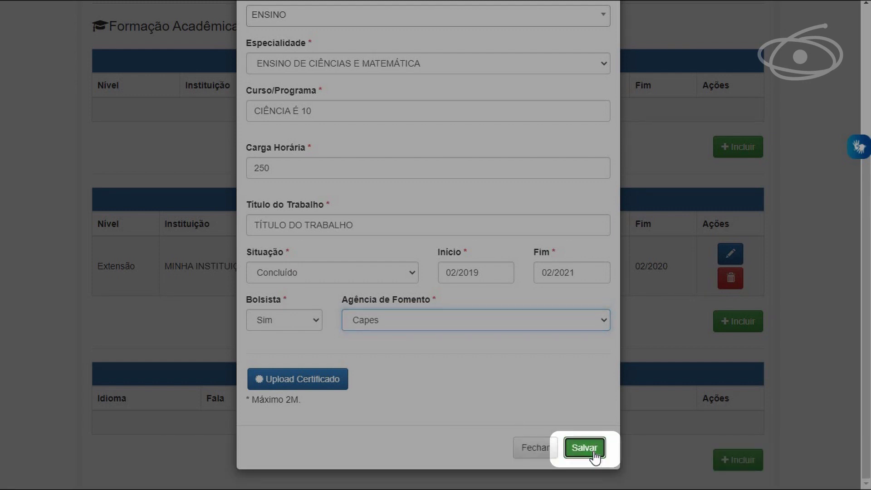
click(589, 453)
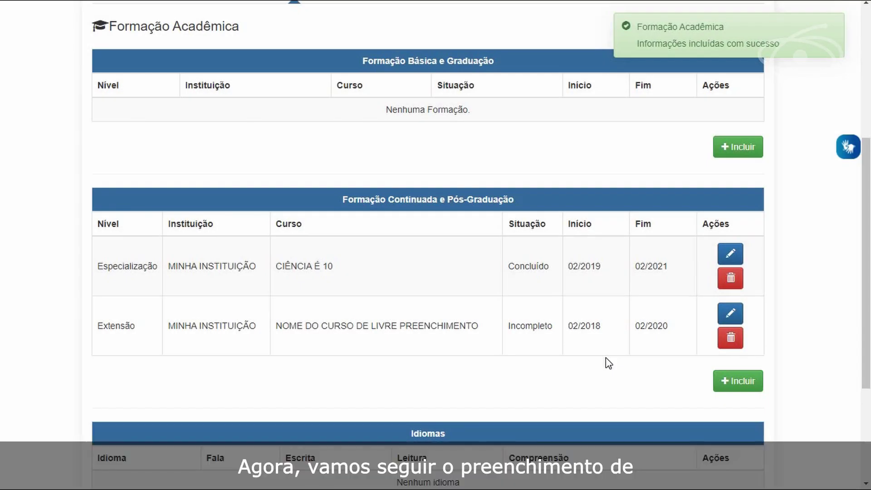
Add another Formação Continuada e Pós-Graduação entry with level Pós-graduação and academic degree Mestrado Profissional.
click(740, 386)
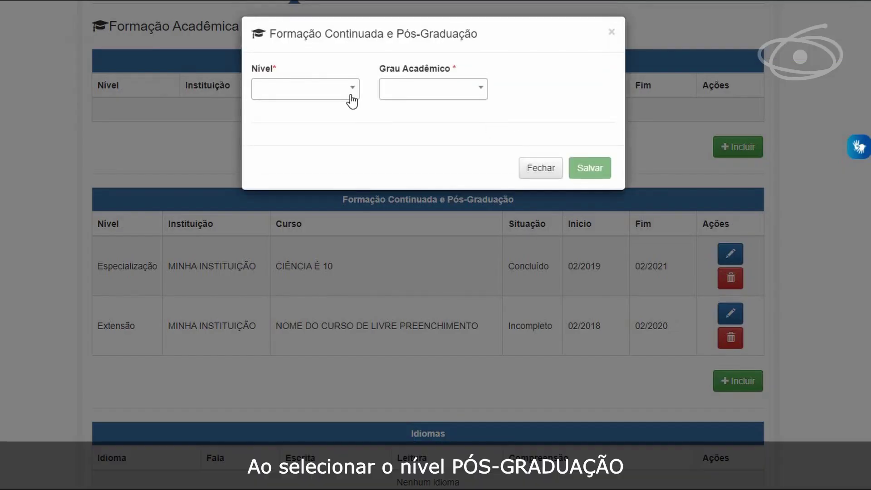
click(351, 100)
click(327, 154)
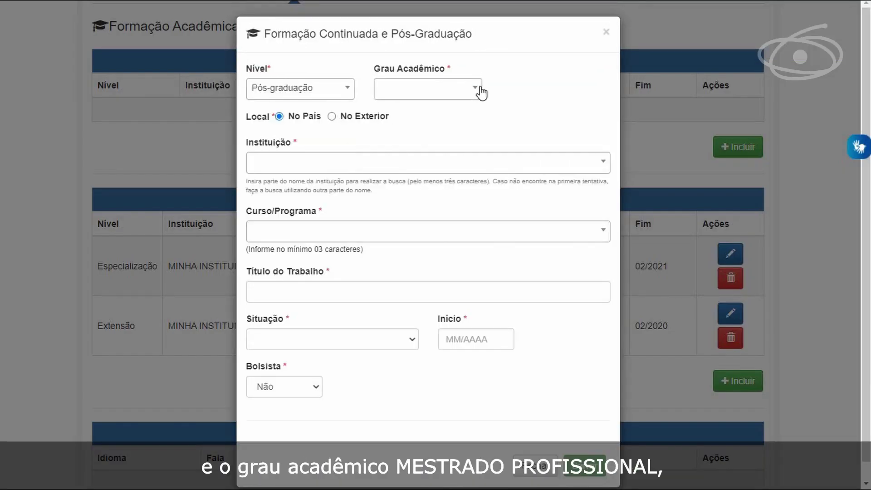
click(481, 93)
scroll(447, 190, down, 2)
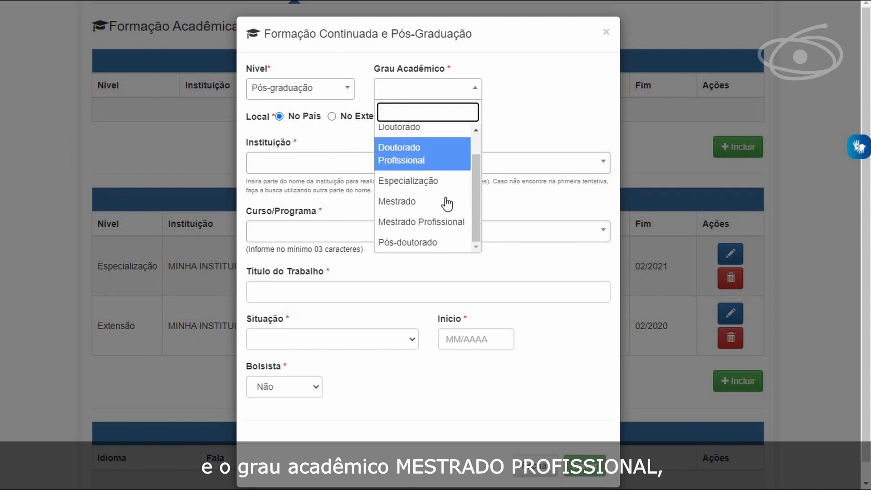
click(446, 222)
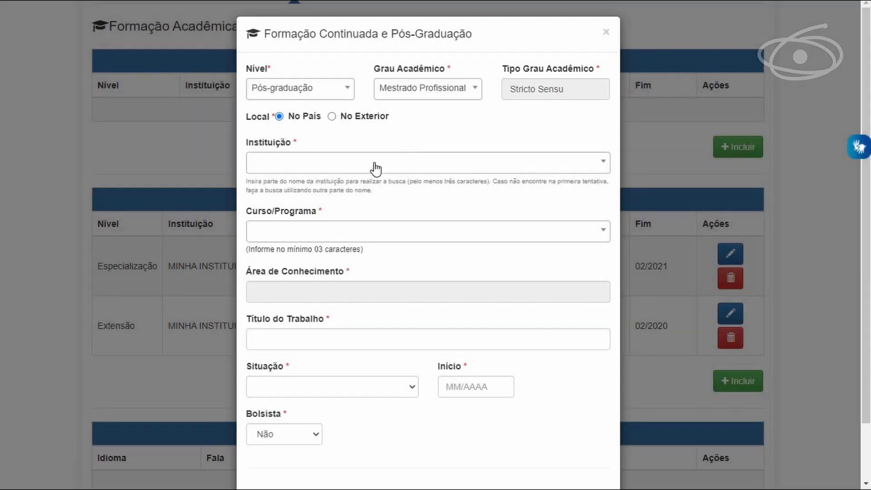
Search the Instituição field for UNB and select UNB - UNIVERSIDADE DE BRASÍLIA for the professional master's.
click(309, 171)
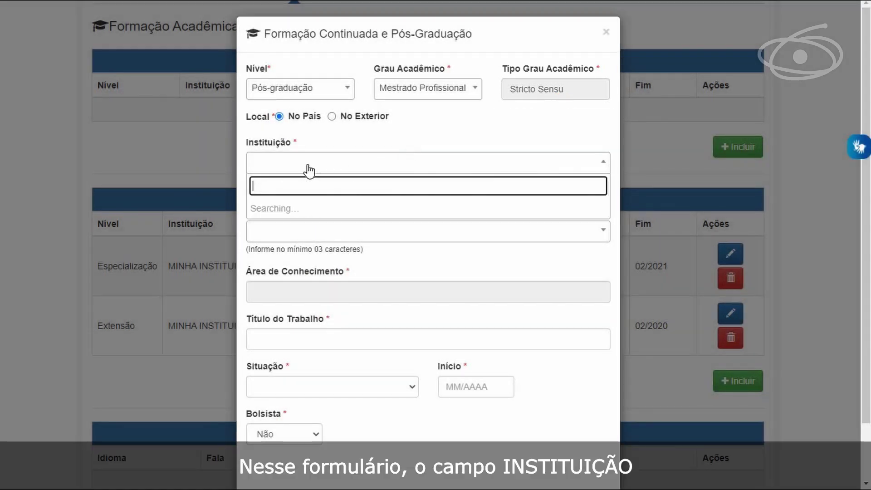
text(U)
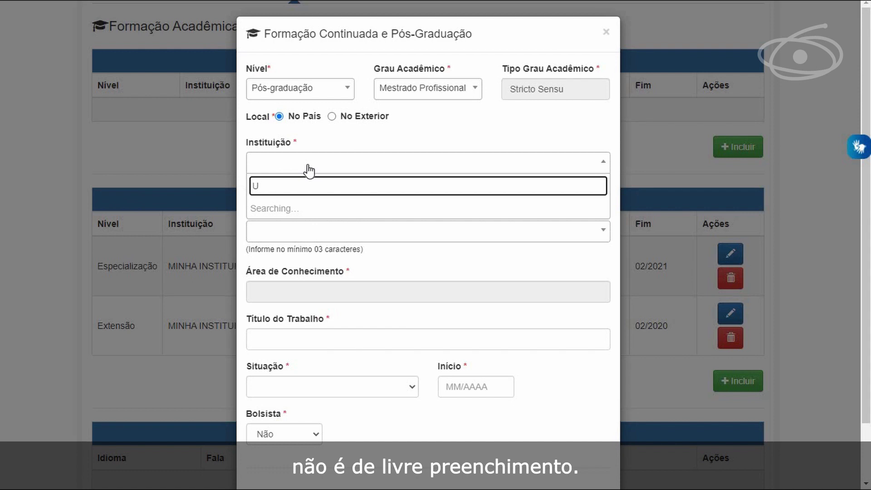
text(NV)
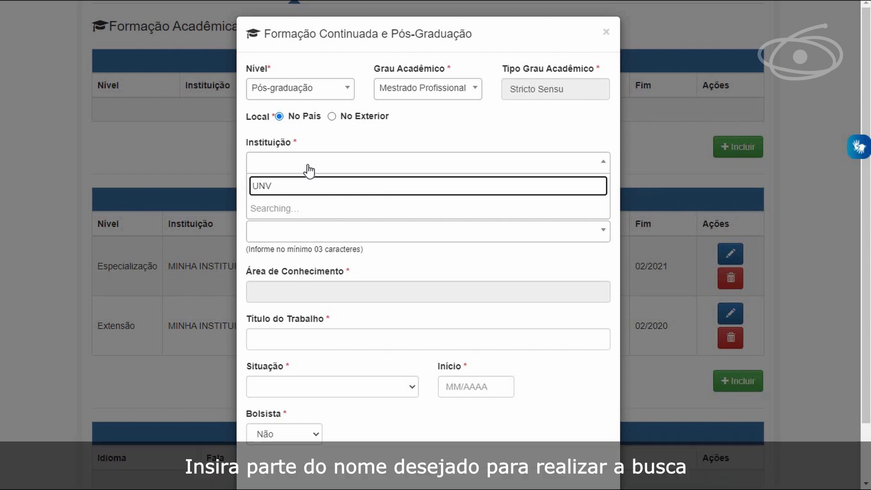
drag(291, 186, 241, 189)
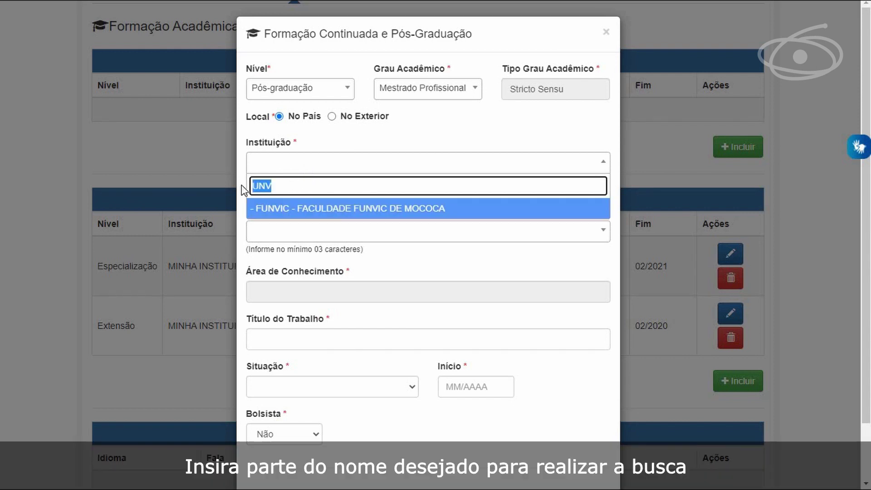
text(UNIV)
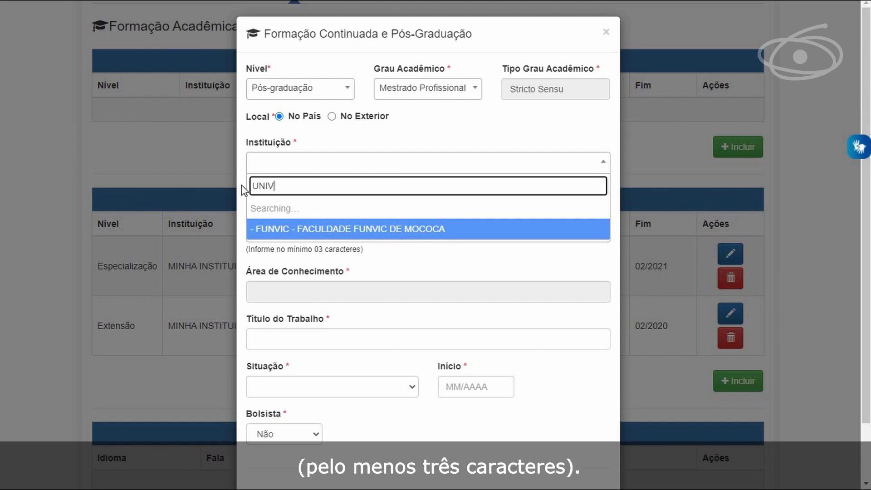
drag(299, 181, 227, 182)
text(UNB)
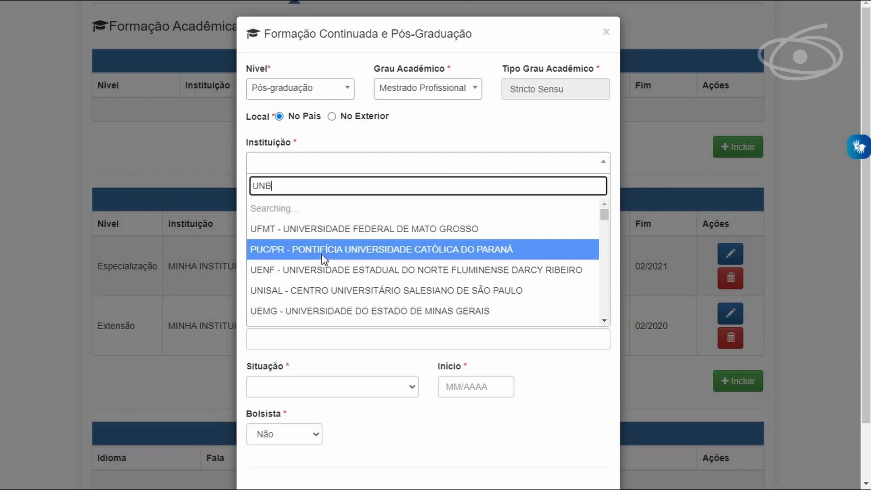
click(327, 215)
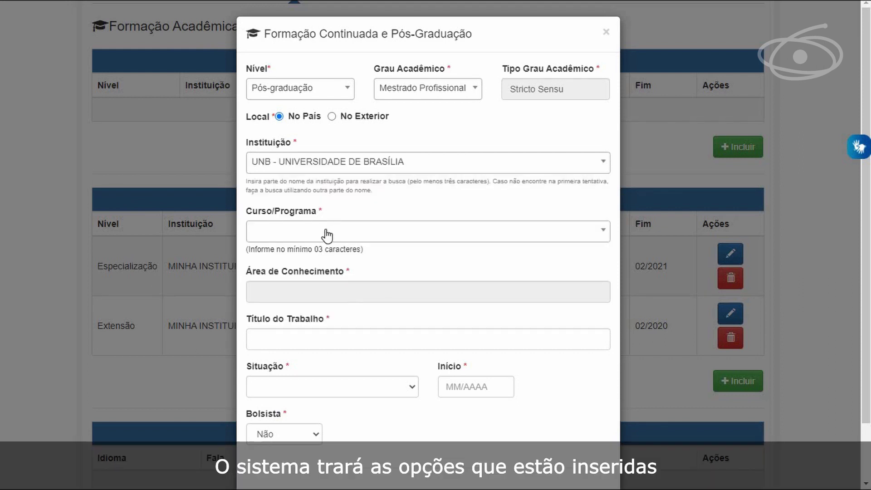
Search the Curso/Programa options for EDUCAÇÃO and clear the search.
click(541, 243)
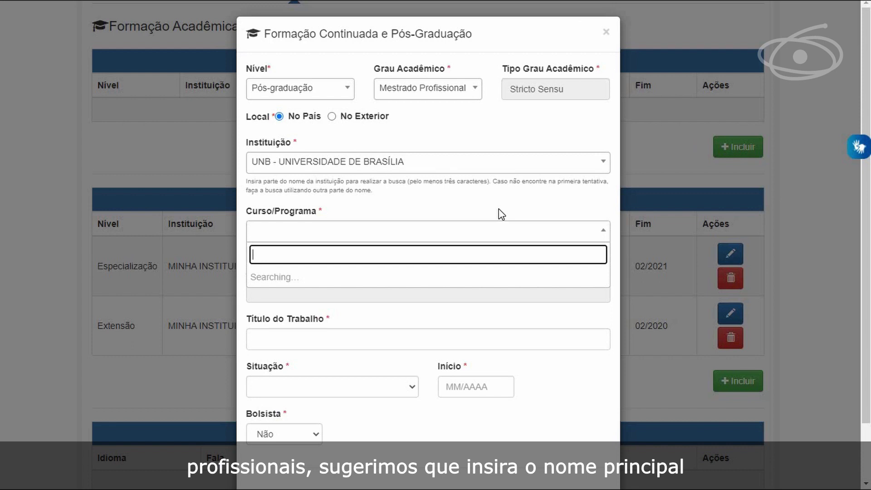
text(E)
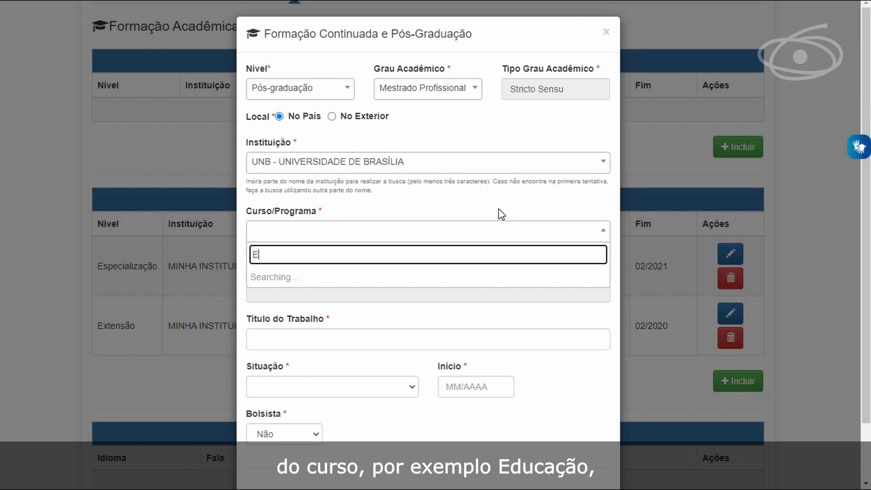
text(DUCAÇÃO)
key(BackSpace)
key(BackSpace)
key(BackSpace)
key(BackSpace)
key(BackSpace)
key(BackSpace)
key(BackSpace)
key(BackSpace)
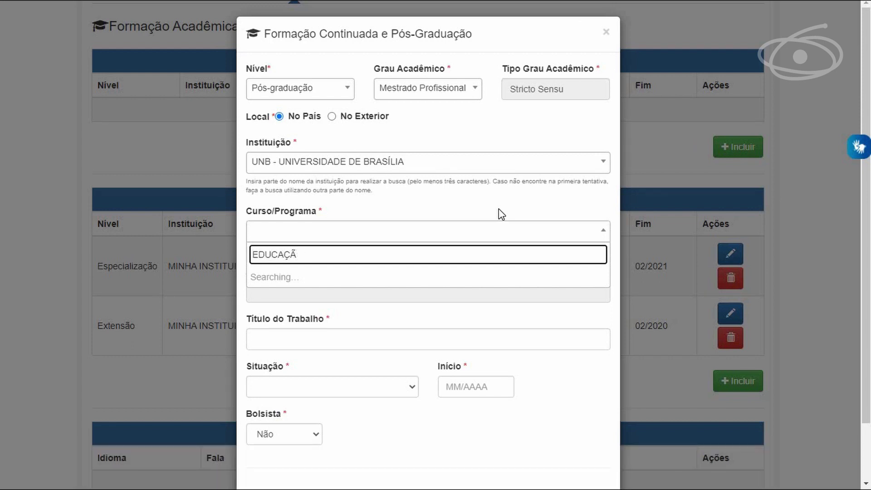
Search the Curso/Programa options for MATEMÁTICA and clear the search.
text(MATEMÁTICA)
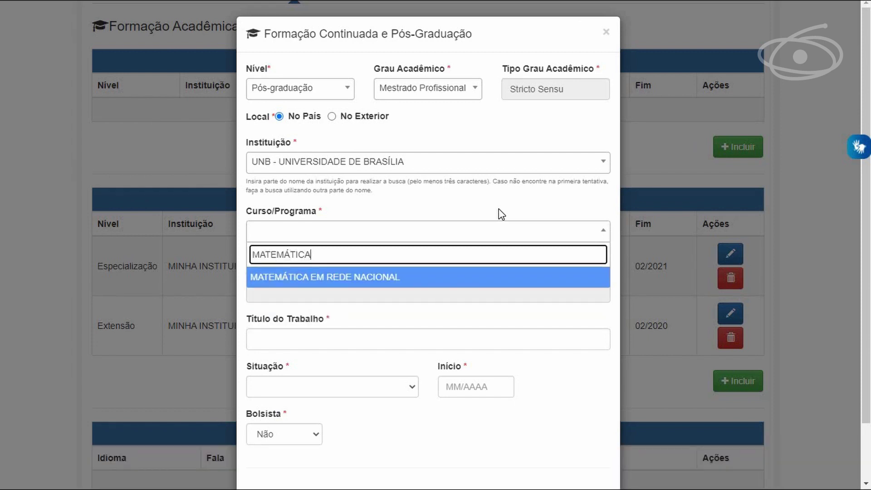
key(BackSpace)
key(BackSpace)
key(BackSpace)
key(BackSpace)
key(BackSpace)
key(BackSpace)
key(BackSpace)
key(BackSpace)
key(BackSpace)
key(BackSpace)
Search the Curso/Programa options for CIÊNCIAS and clear the search.
text(CI)
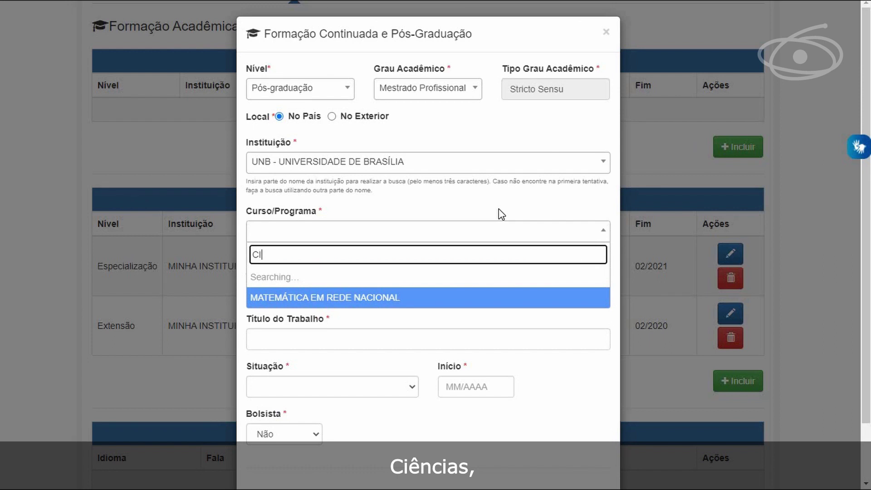
text(ÊNCIAS)
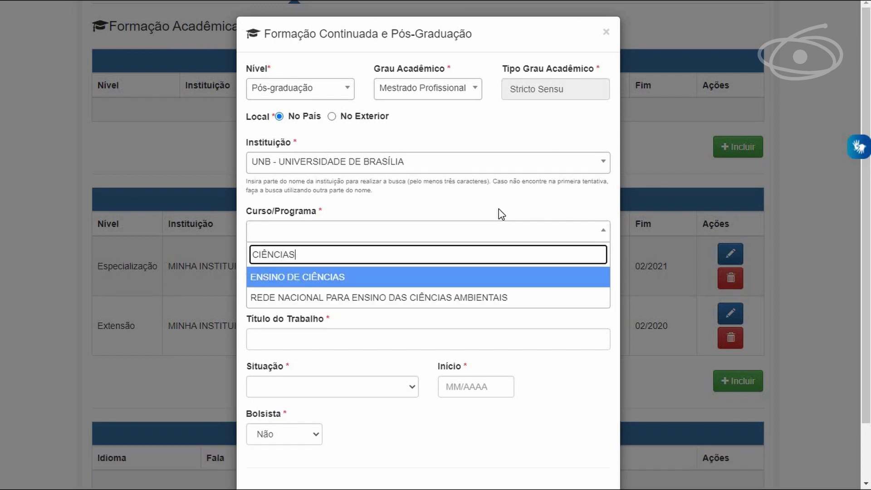
key(BackSpace)
key(BackSpace)
key(BackSpace)
key(BackSpace)
key(BackSpace)
key(BackSpace)
key(BackSpace)
key(BackSpace)
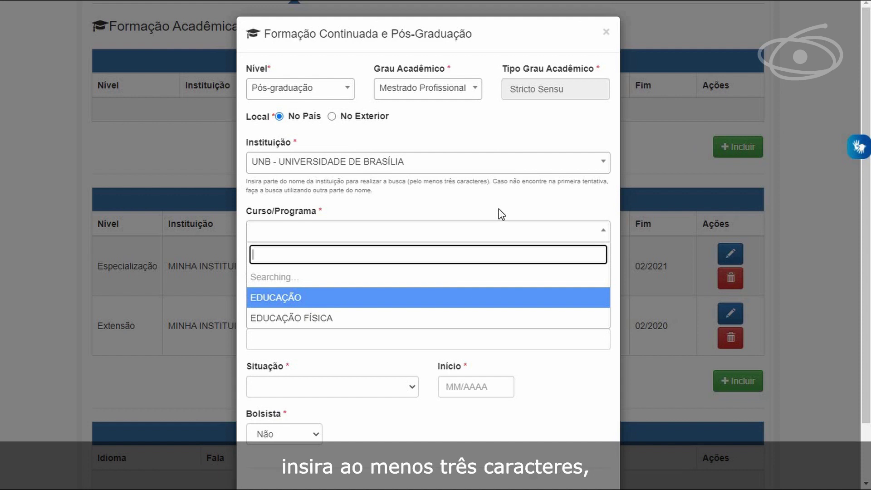
Search the Curso/Programa options for LET and MAT, and select MATEMÁTICA EM REDE NACIONAL.
text(LET)
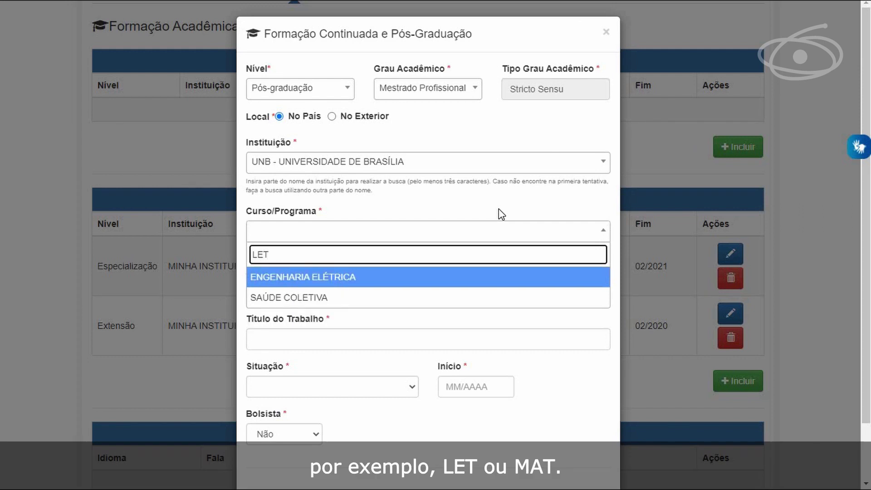
key(BackSpace)
key(BackSpace)
key(BackSpace)
text(MAT)
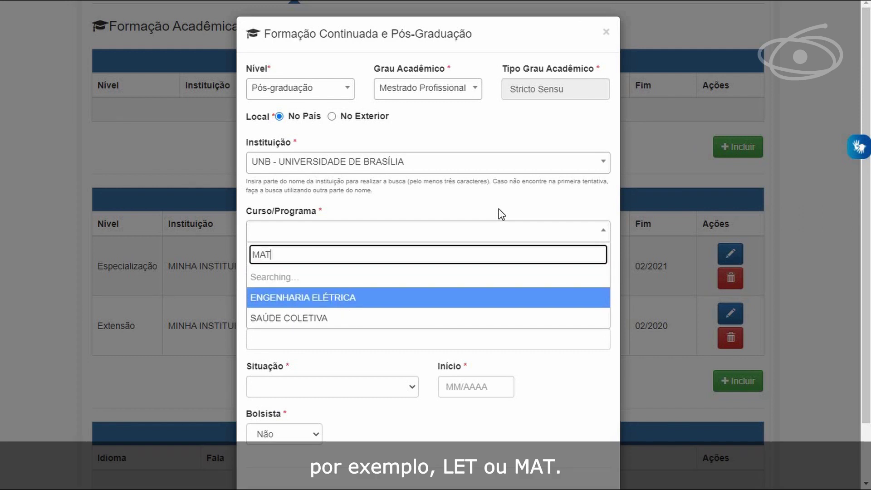
key(ctrl+a)
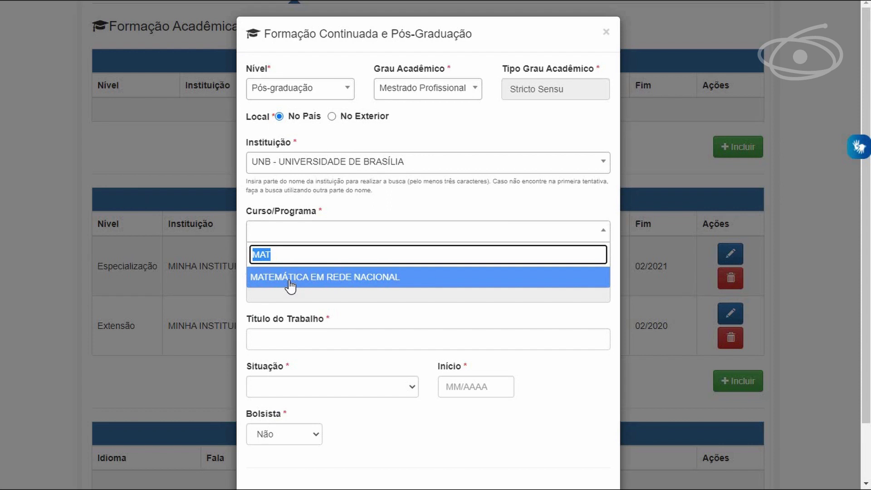
click(289, 278)
Enter TÍTULO DO TRABALHO as the work title of the professional master's.
click(322, 341)
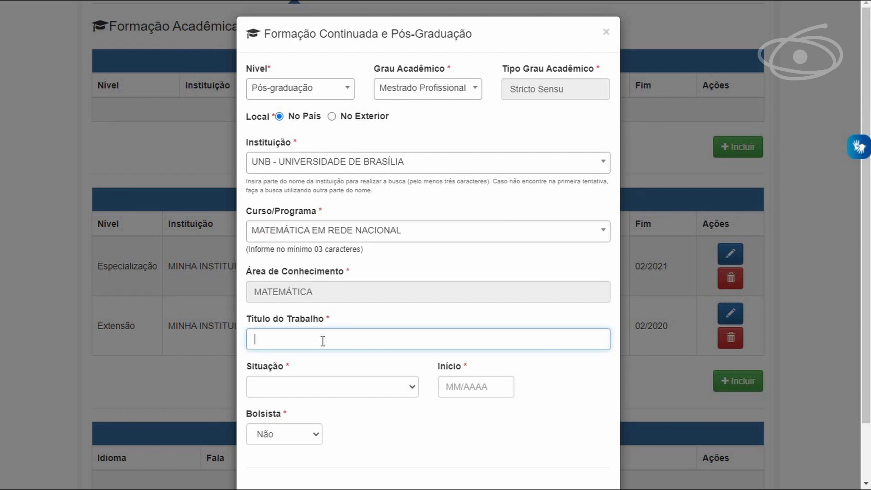
scroll(324, 337, down, 2)
text(TÍTULO DO TR)
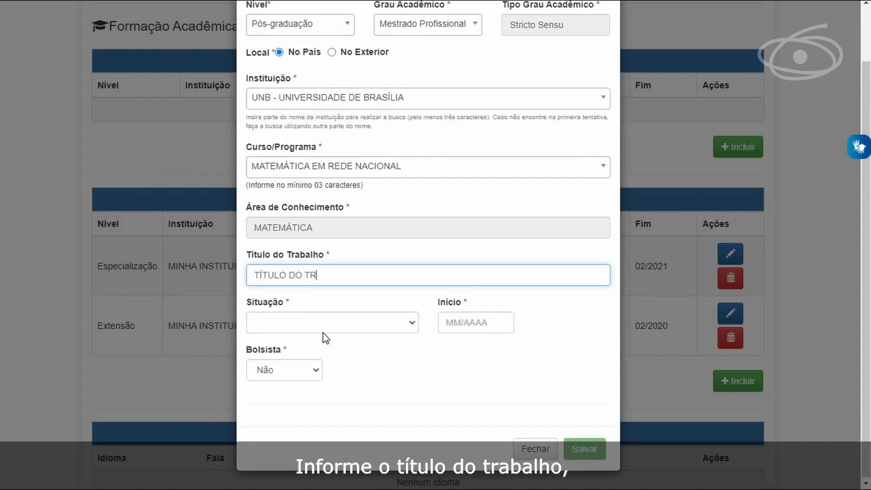
text(ABALHO)
Set the master's status to Concluído with start 01/2018 and end 03/2020, and save the entry.
click(325, 327)
key(Escape)
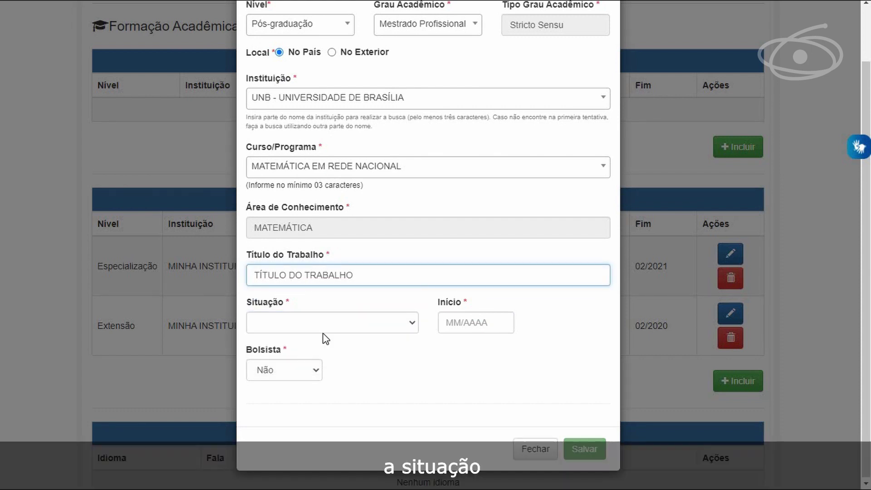
click(322, 328)
click(316, 351)
key(Tab)
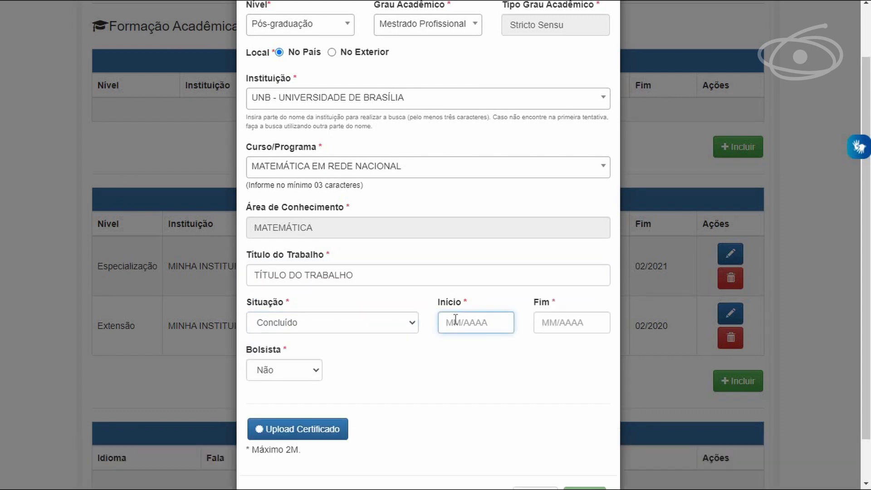
text(01/2018)
key(Tab)
text(03/2020)
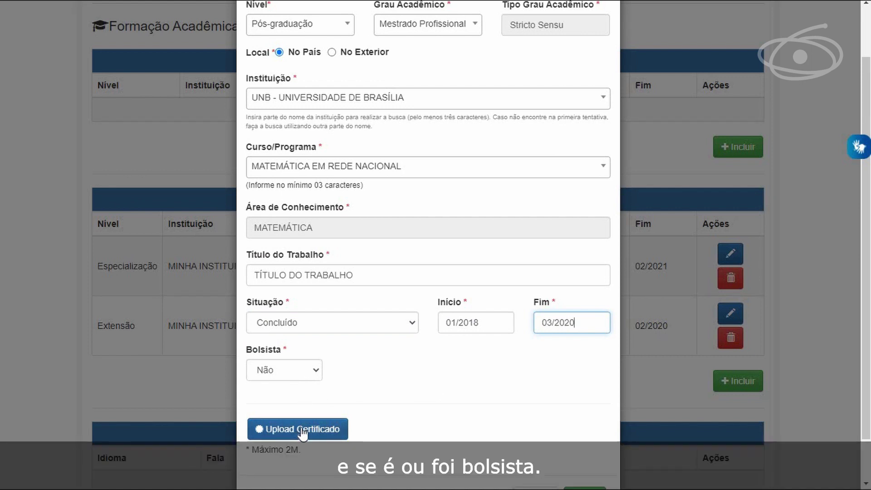
scroll(566, 413, down, 2)
click(593, 449)
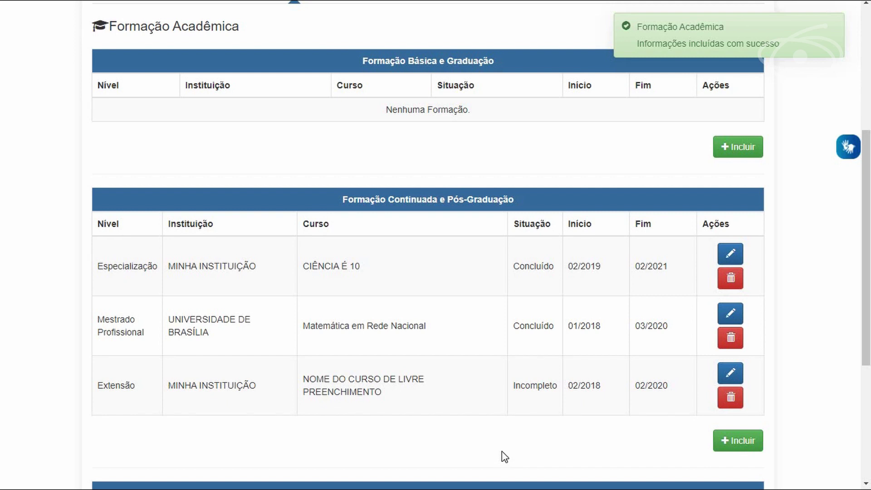
Add another Formação Continuada e Pós-Graduação entry with level Pós-graduação and academic degree Pós-doutorado.
click(752, 443)
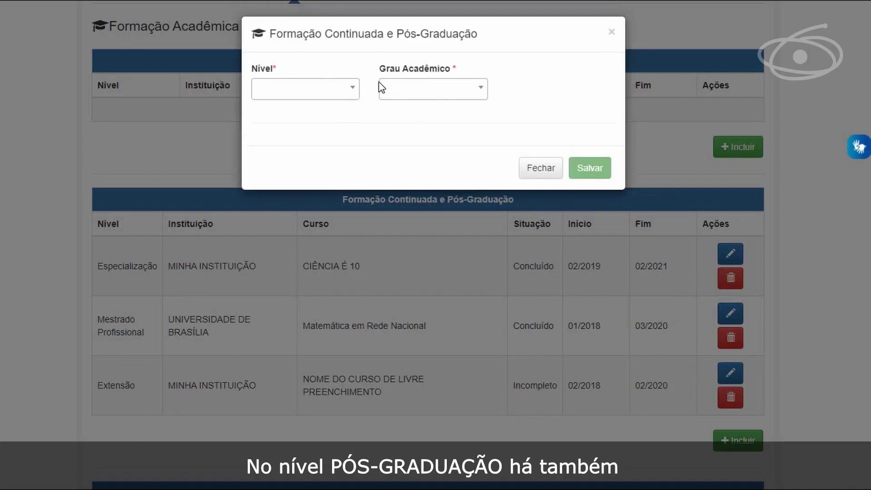
click(352, 90)
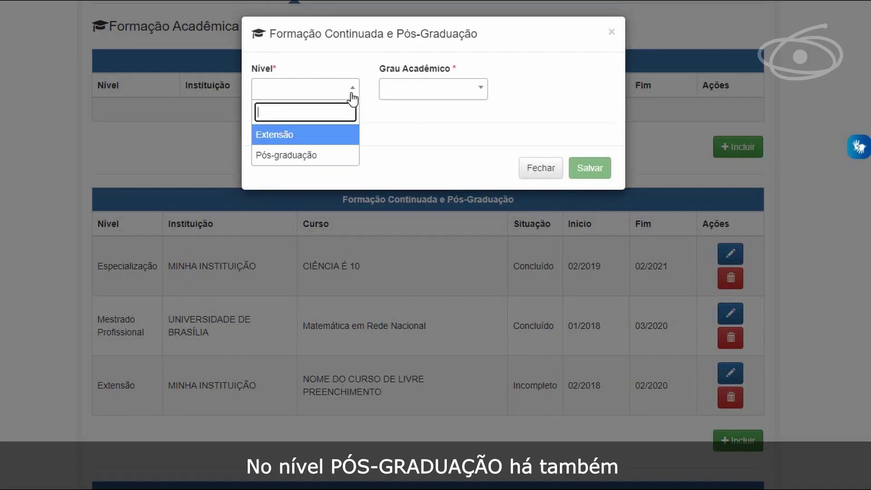
click(313, 157)
click(467, 93)
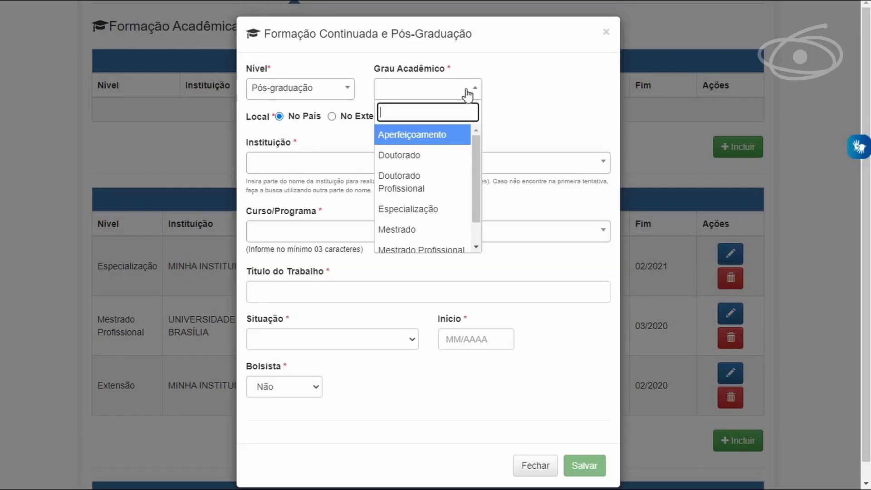
scroll(453, 195, down, 2)
click(447, 246)
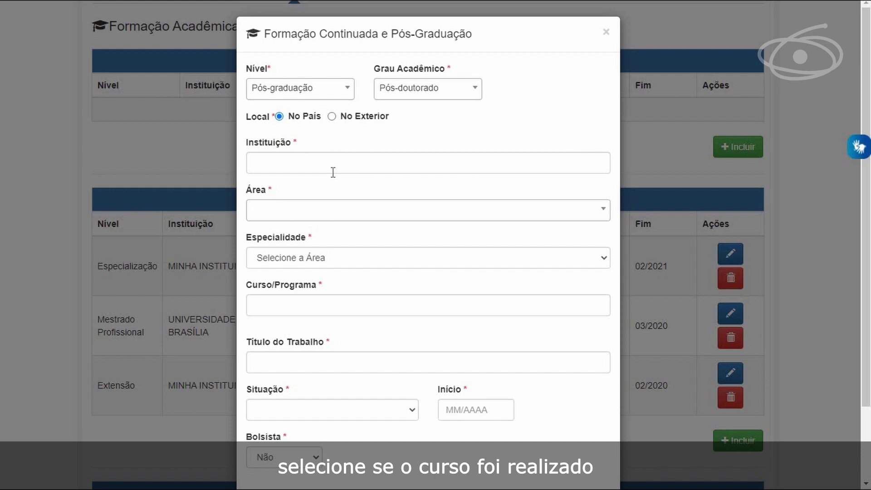
Enter MINHA INSTITUIÇÃO as the institution of the postdoctoral entry.
click(332, 172)
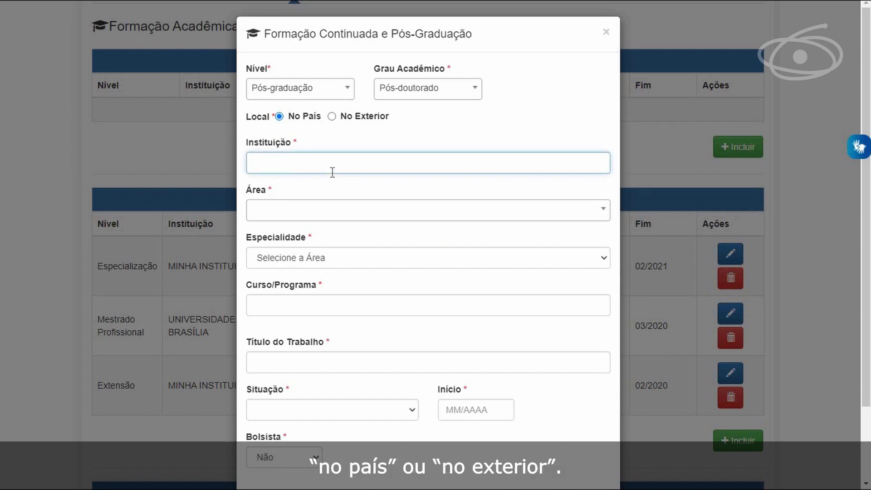
text(MINHA I)
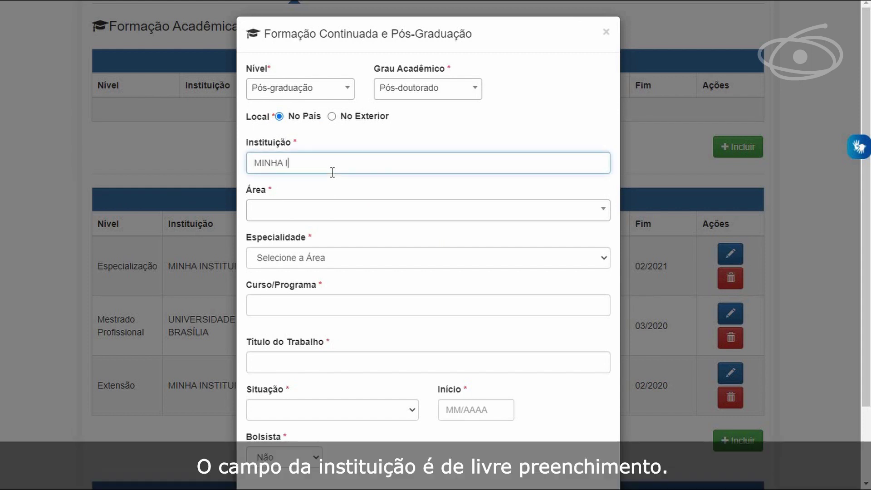
text(NSTITUI)
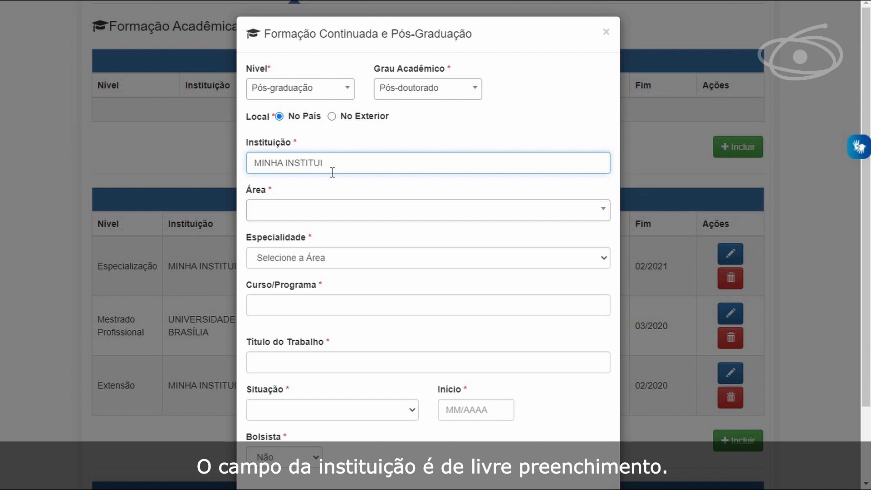
text(ÇÃO)
Set the area to MATEMÁTICA DA COMPUTAÇÃO and the specialty to MODELOS ANALÍTICOS E DE SIMULAÇÃO.
click(389, 210)
text(MATEMÁTICA)
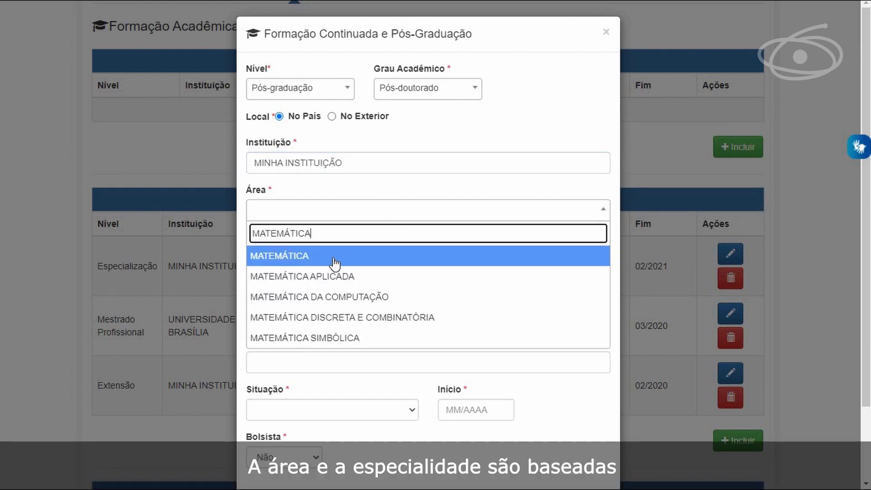
click(335, 297)
click(326, 257)
click(325, 297)
Enter MEU CURSO as the course and TÍTULO DO TRABALHO as the work title of the postdoctoral entry.
click(324, 301)
text(MEU CURSO)
click(273, 363)
text(TÍTULO DO TR)
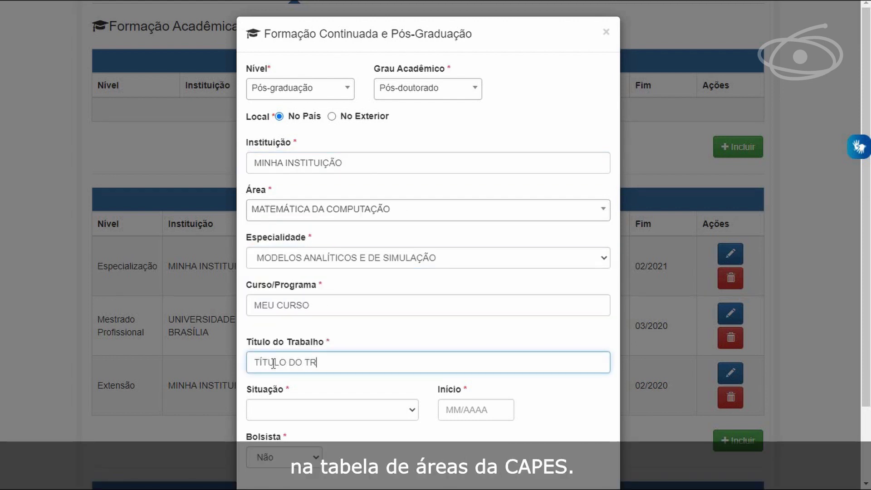
text(ABALHO SEM ABREVIA)
key(BackSpace)
key(BackSpace)
key(BackSpace)
key(BackSpace)
key(BackSpace)
key(BackSpace)
key(BackSpace)
key(BackSpace)
key(BackSpace)
key(BackSpace)
key(BackSpace)
key(BackSpace)
key(BackSpace)
key(BackSpace)
key(BackSpace)
key(BackSpace)
key(BackSpace)
key(BackSpace)
key(BackSpace)
key(BackSpace)
text(ULO DO TRABALHO)
Set the postdoctorate's status to Concluído with start 01/2017 and end 01/2019, and save the entry.
scroll(285, 322, down, 2)
click(285, 322)
click(281, 343)
click(462, 320)
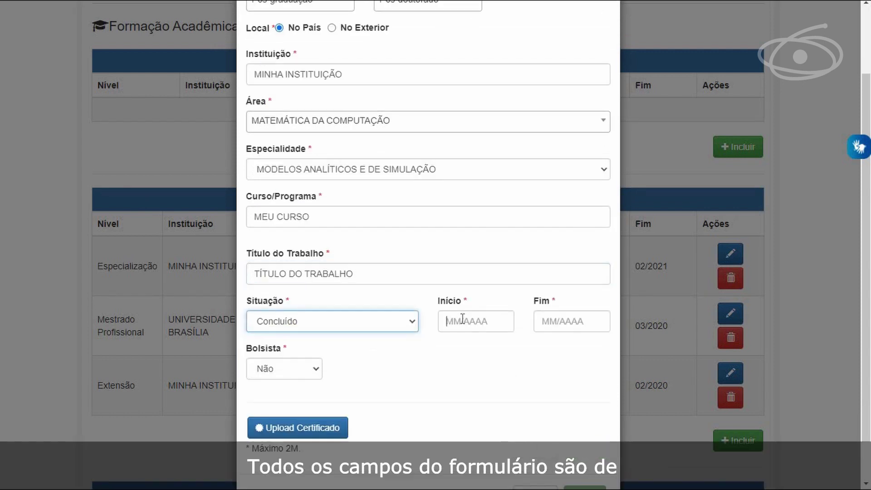
text(01/2017)
click(550, 321)
text(01/2019)
scroll(499, 408, down, 1)
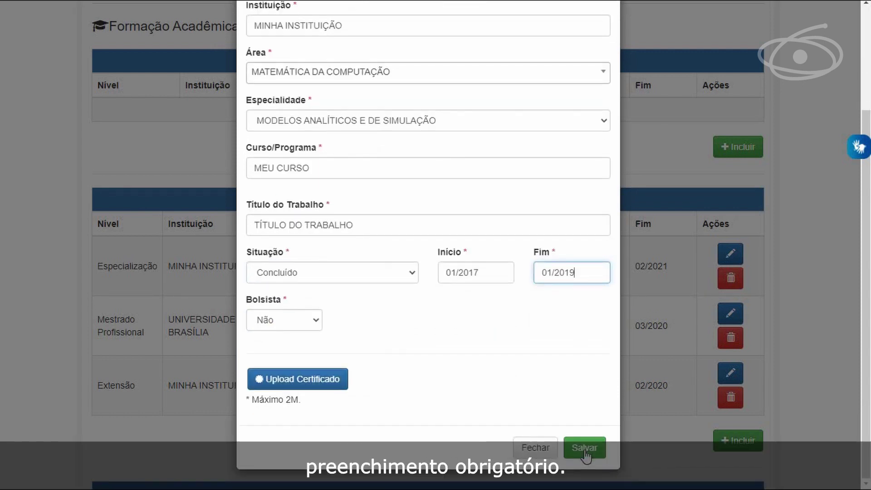
click(584, 449)
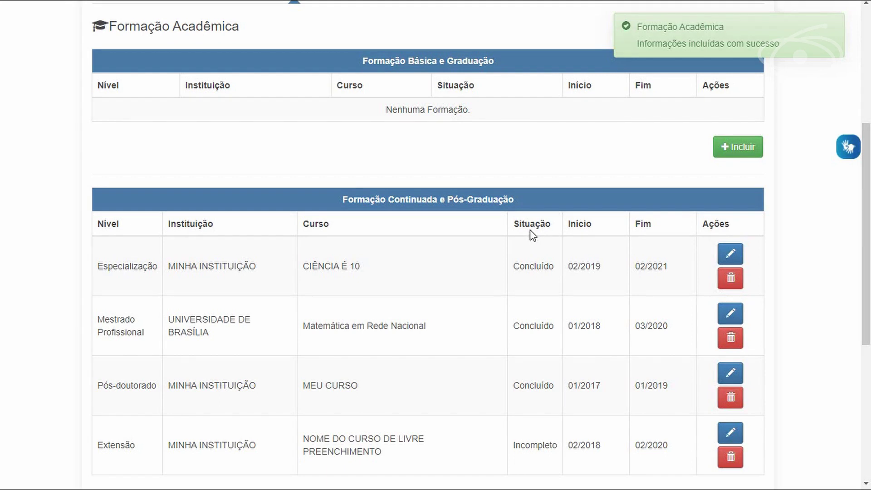